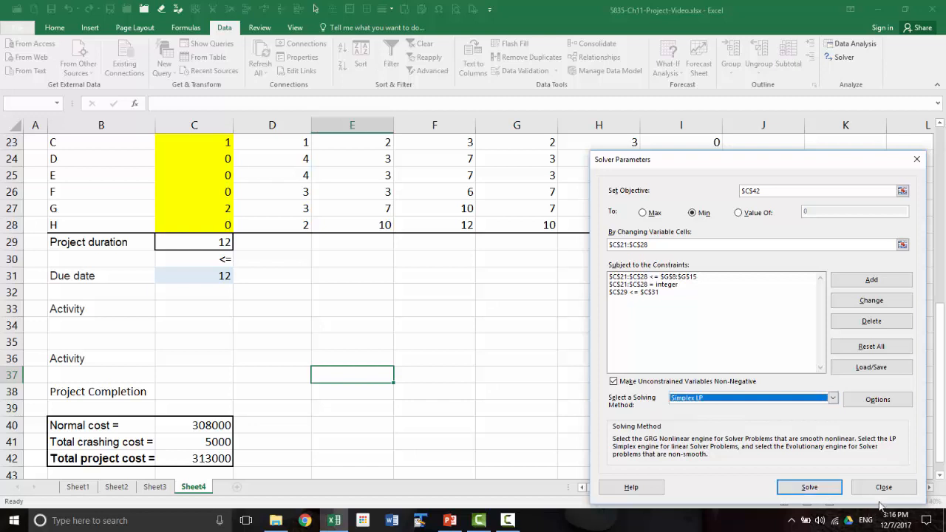
- Close the Solver Parameters dialog and clear the ES formulas of activities G and H in E27 and E28
click(884, 487)
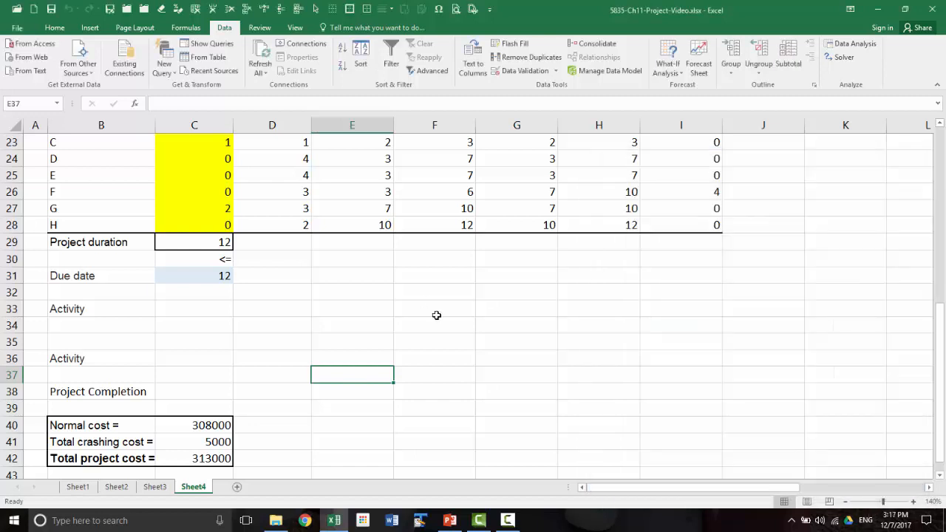
scroll(437, 316, up, 1)
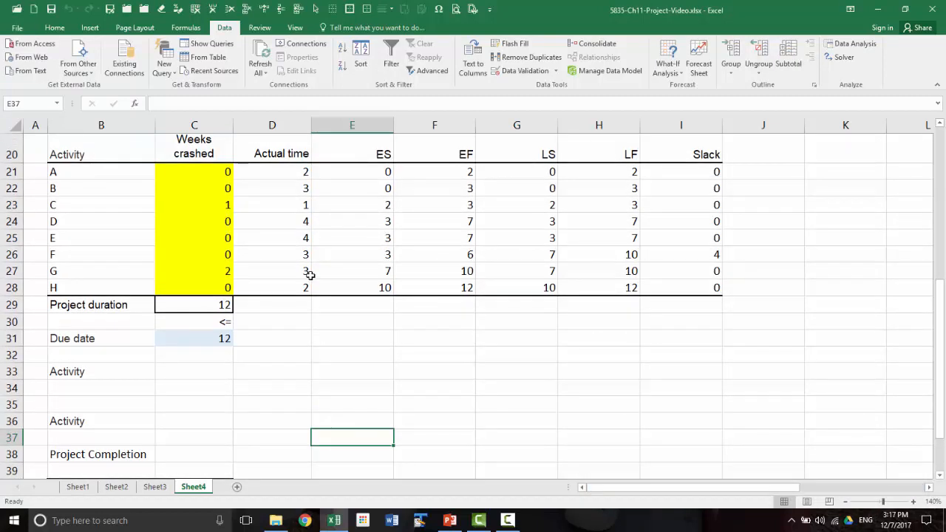
click(342, 272)
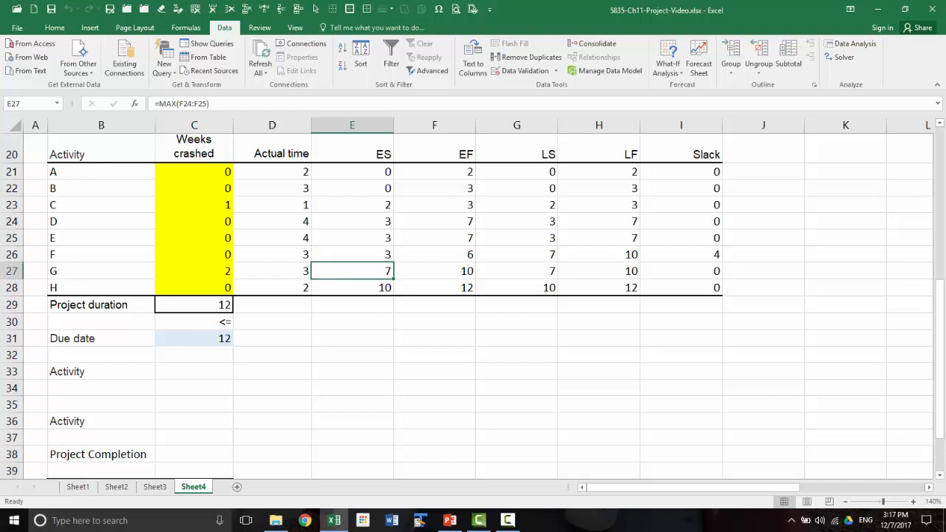
key(Delete)
key(Down)
key(Delete)
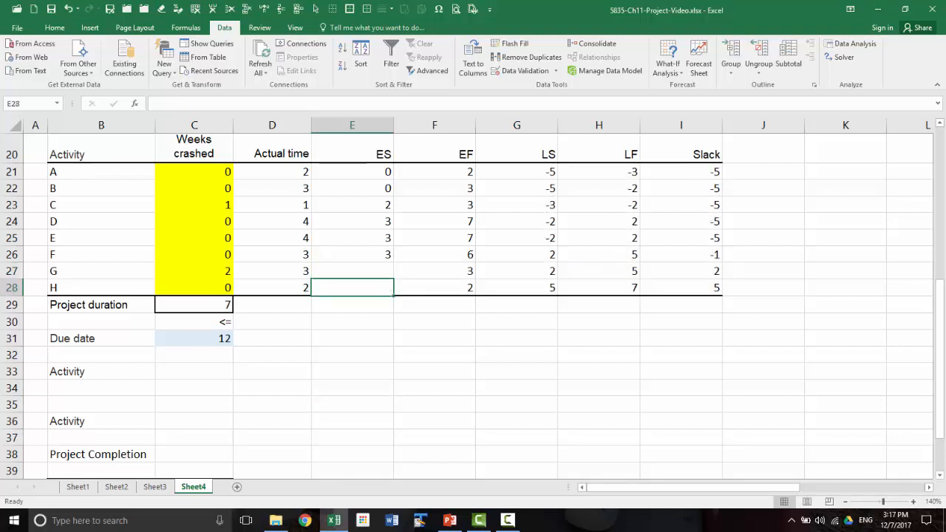
- Clear the project duration formula in C29
key(Left)
key(Left)
key(Down)
key(Delete)
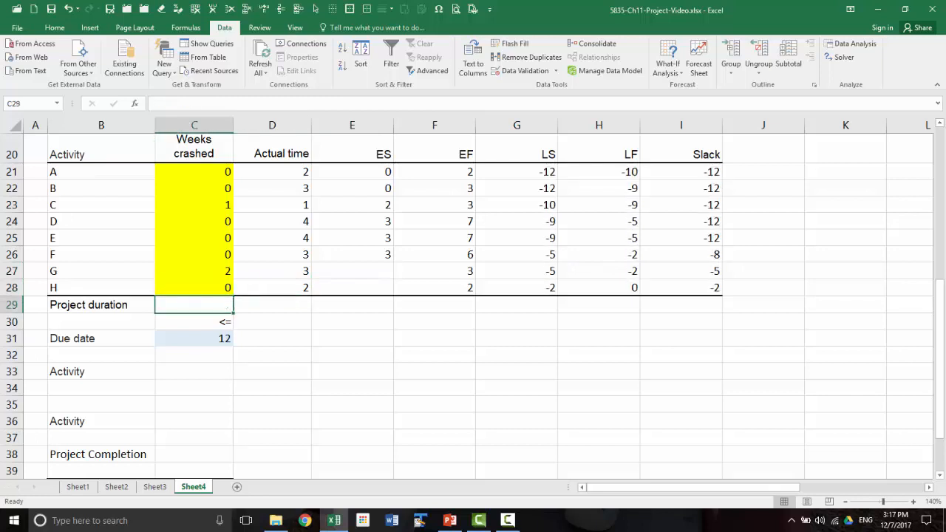
key(Down)
key(Down)
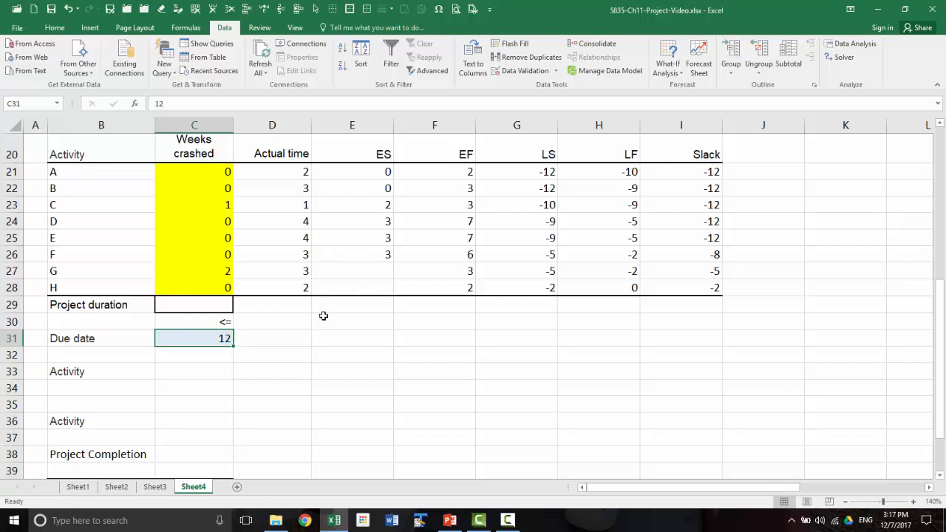
- Enter G below the first Activity heading in B34 and H below the second Activity heading in B37
scroll(344, 396, down, 1)
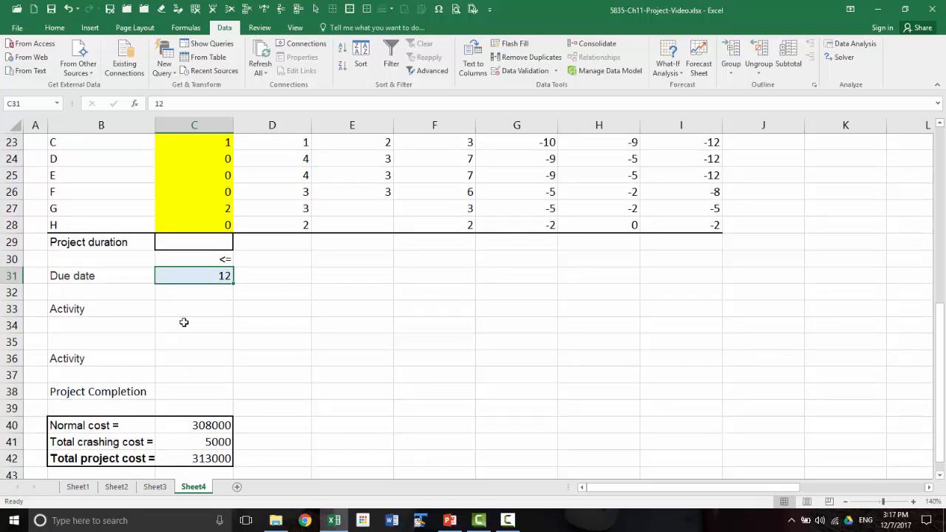
click(125, 327)
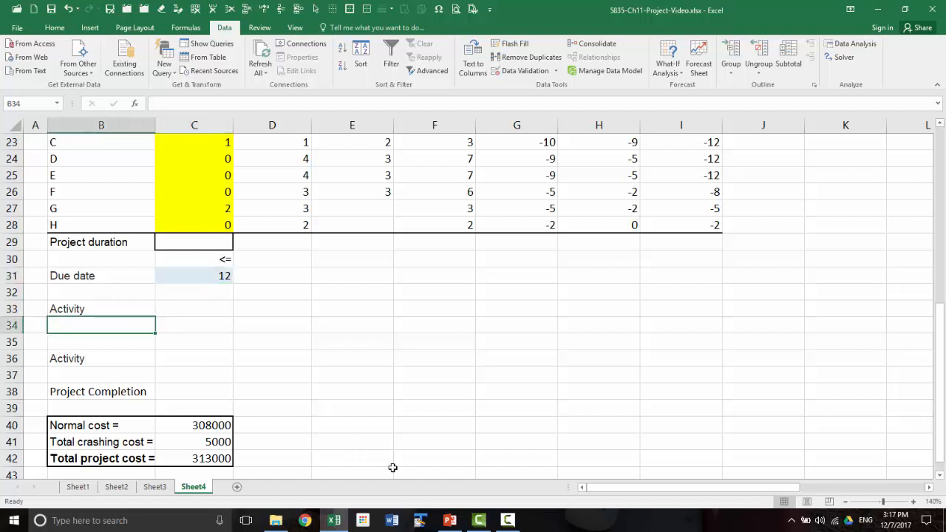
text(G)
key(Return)
key(Return)
key(Return)
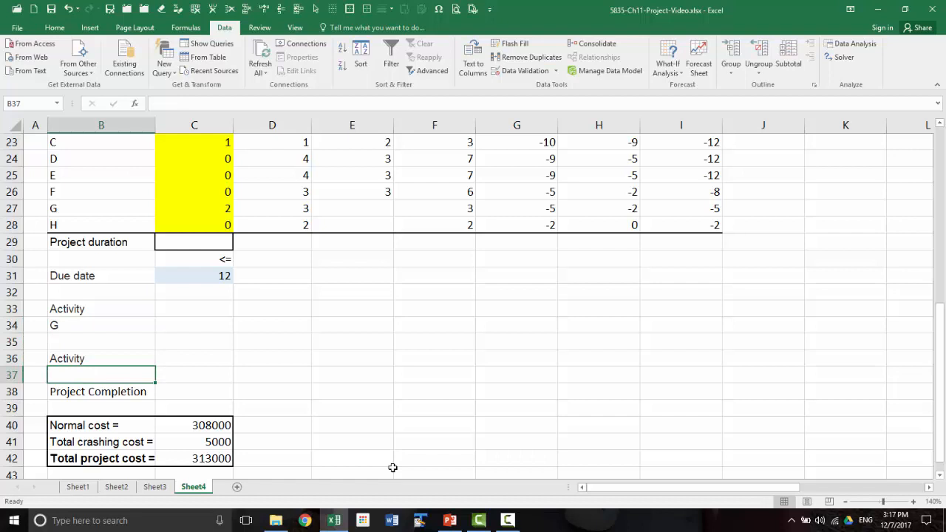
text(H)
key(Return)
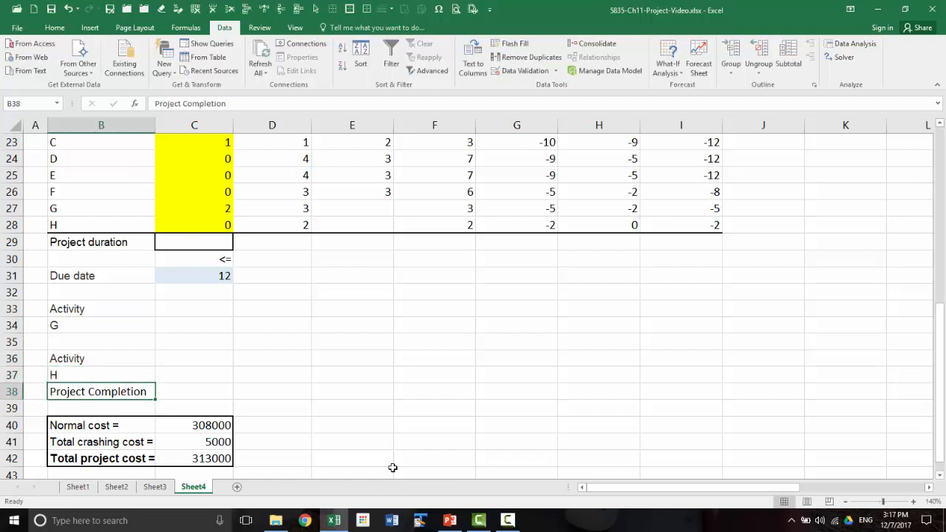
- Fill cells C34, C37 and C38 with yellow to mark them as changing cells for G, H and Project Completion
click(204, 328)
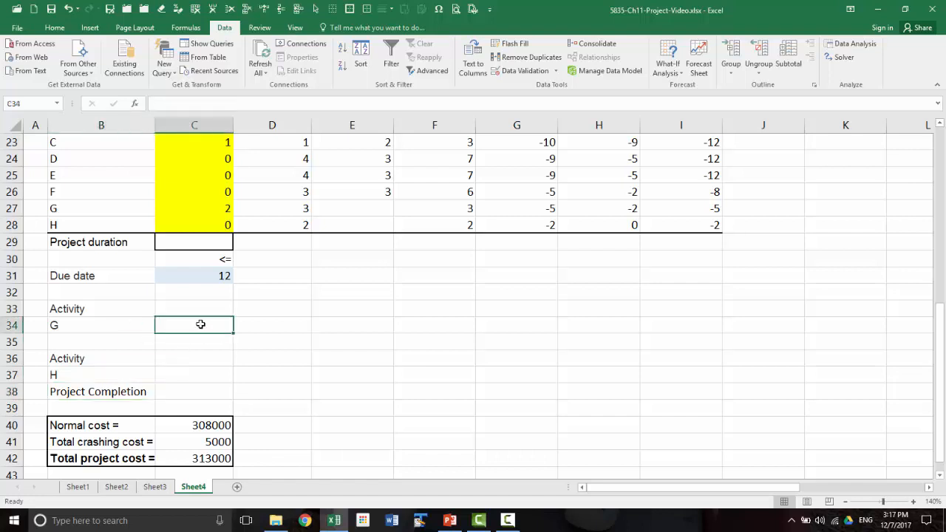
click(55, 27)
click(189, 66)
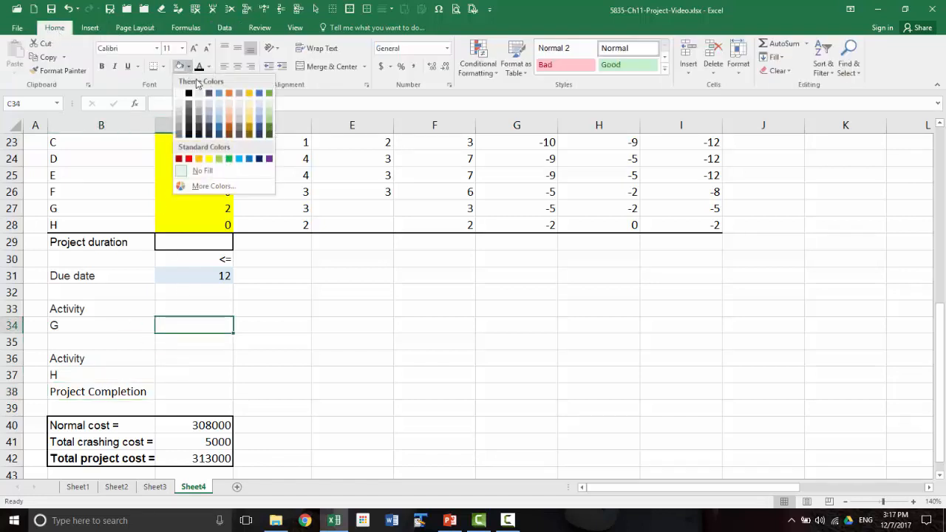
click(210, 162)
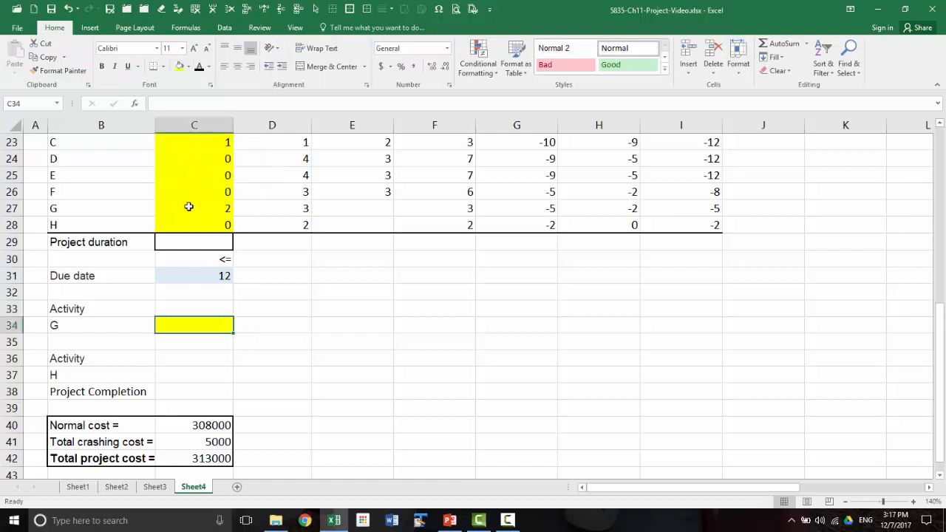
click(189, 371)
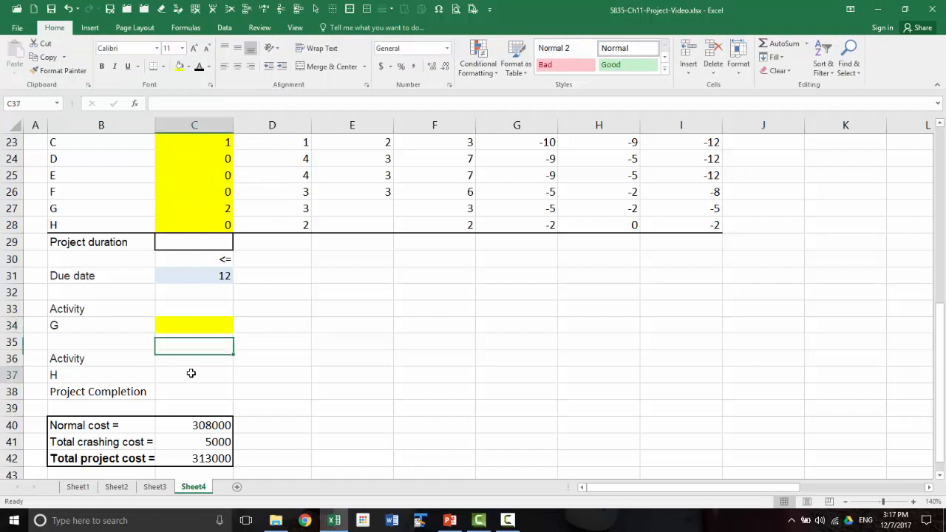
click(179, 66)
click(176, 396)
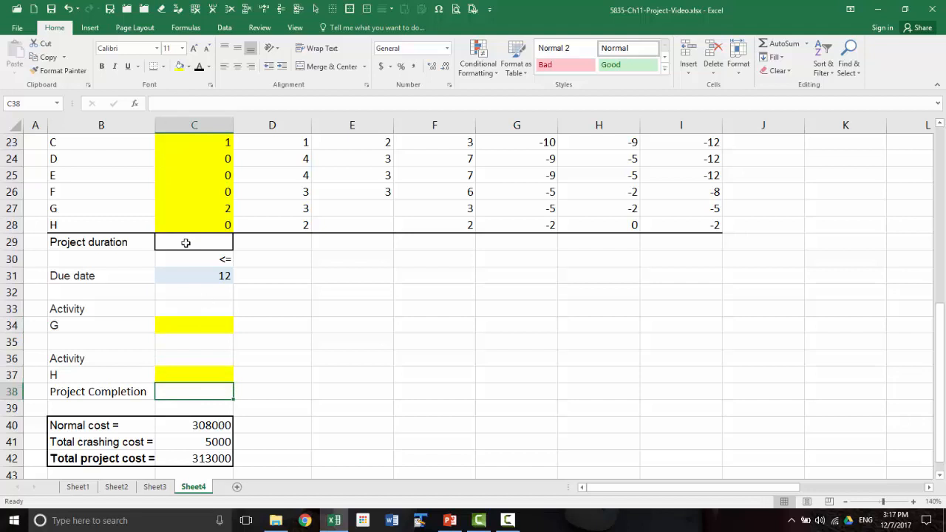
click(178, 66)
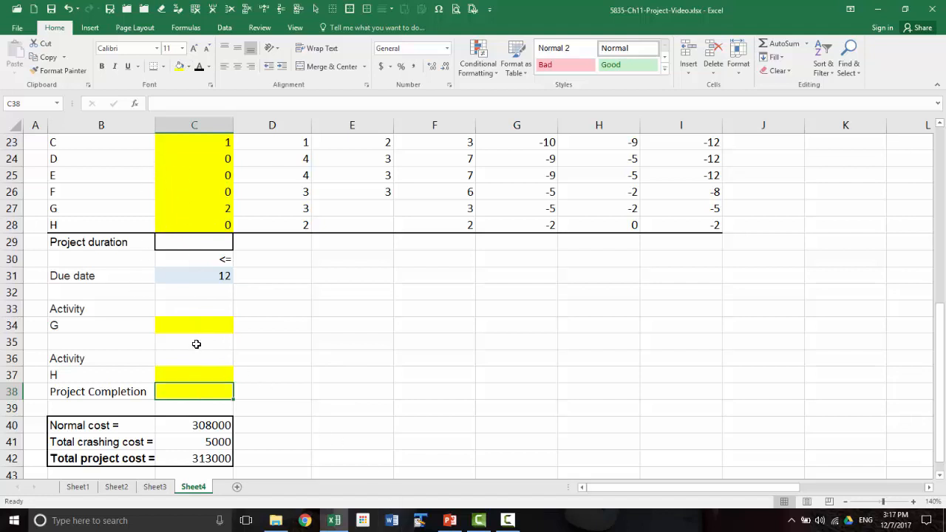
- Add a bottom border to the Activity header row B33:D33 and enter the header "EF of D" in D33
drag(91, 309, 263, 304)
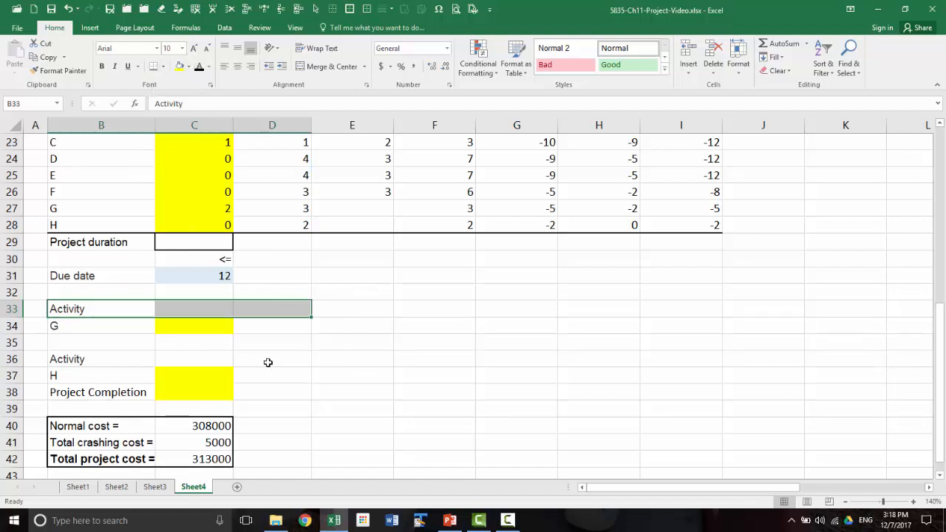
click(287, 308)
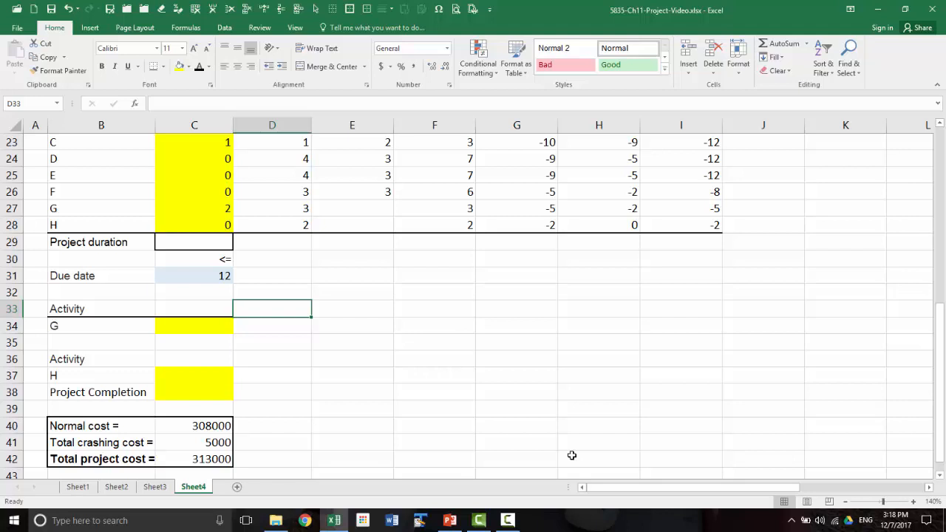
text(EF)
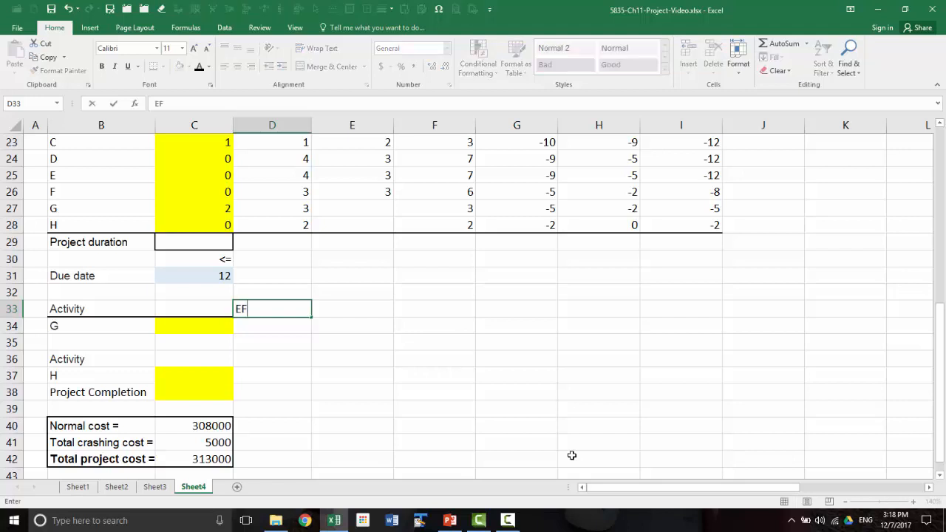
text( of)
drag(944, 376, 942, 235)
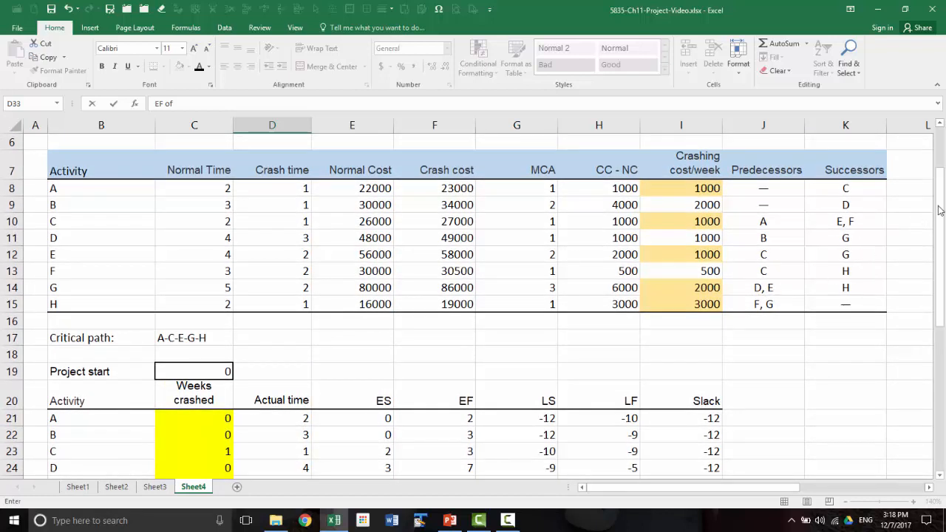
drag(939, 210, 943, 335)
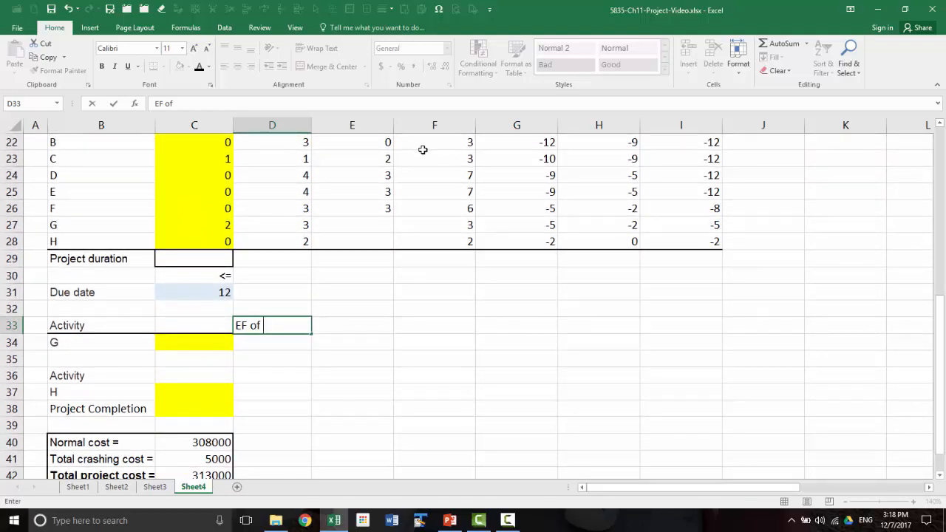
key(Return)
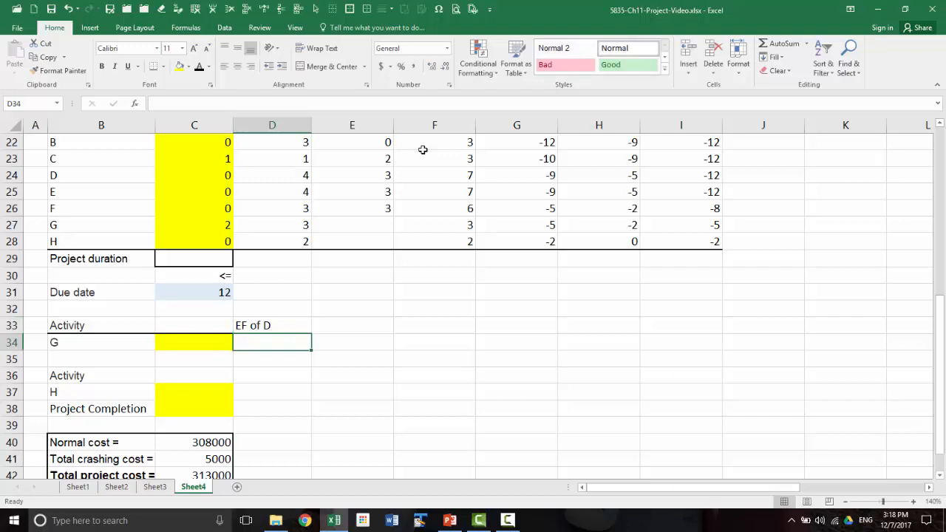
- Move the "EF of D" header from D33 to E33 and enter "EF of E" in F33
key(Up)
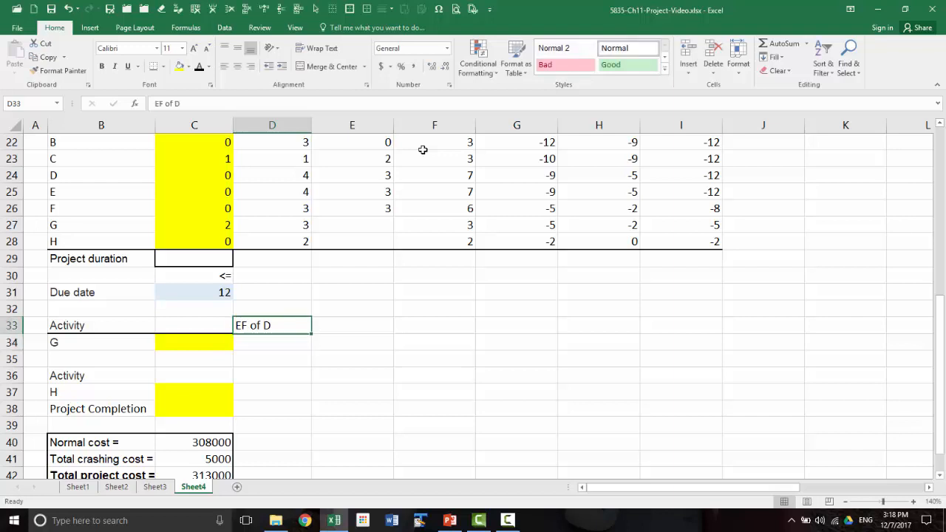
key(ctrl+x)
key(Right)
key(ctrl+v)
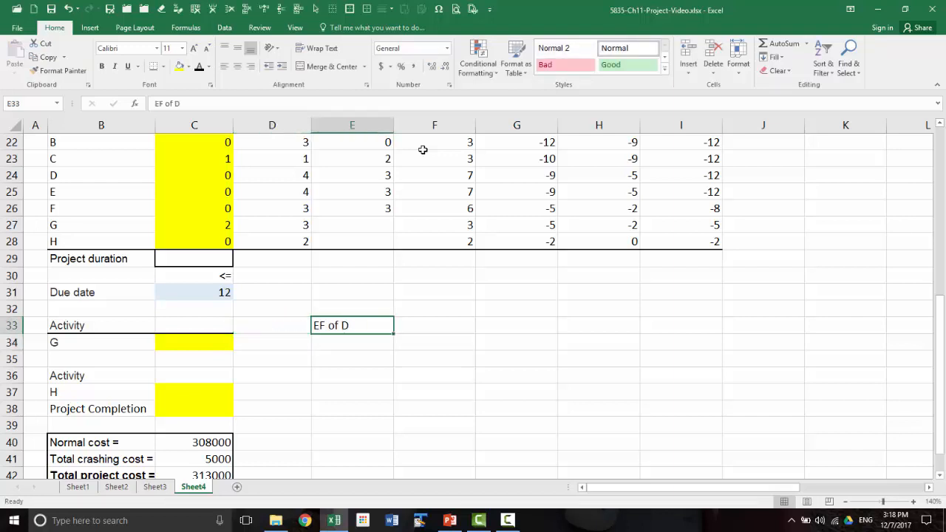
key(Right)
text(EF of)
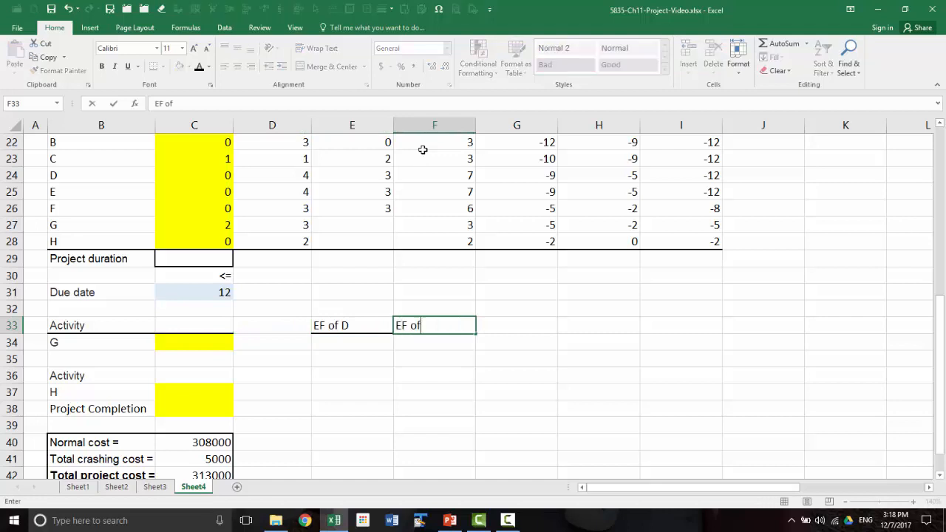
key(Return)
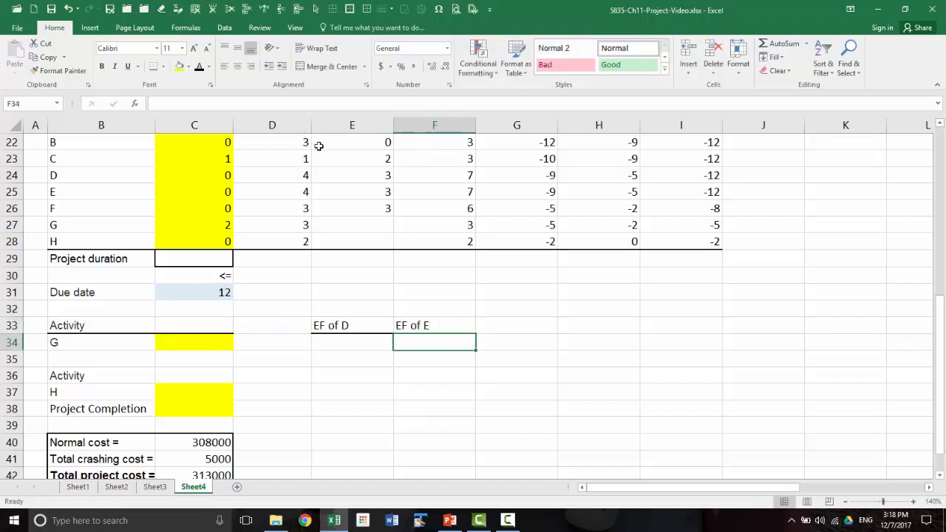
- Extend the header row's bottom border across to F33 and center the "EF of D" and "EF of E" headers
click(519, 329)
click(397, 325)
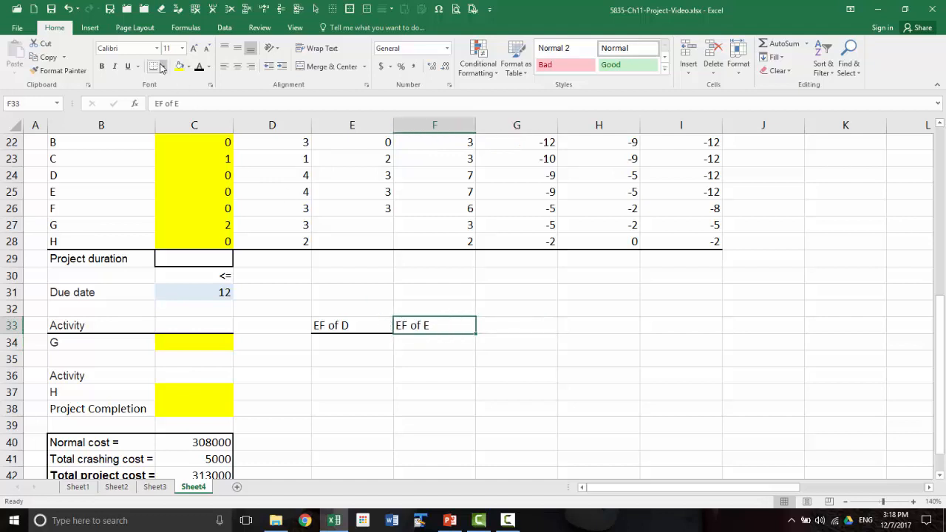
drag(323, 325, 412, 325)
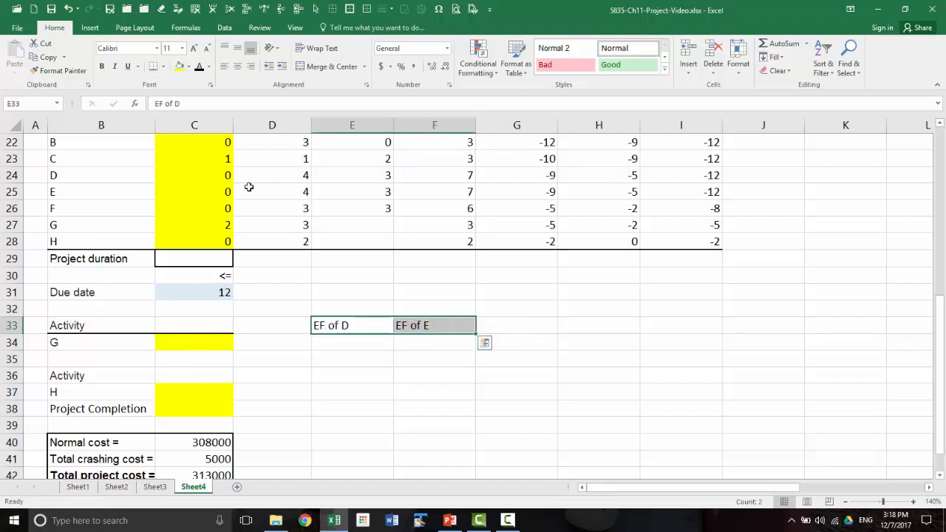
click(238, 67)
- Enter the >= sign in D34 of the activity G row and center it
click(265, 343)
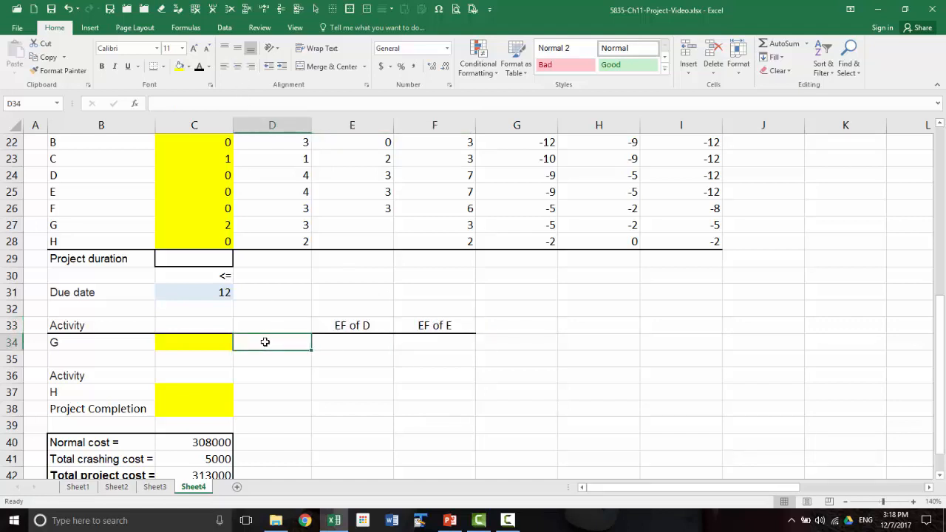
text(>=)
key(Tab)
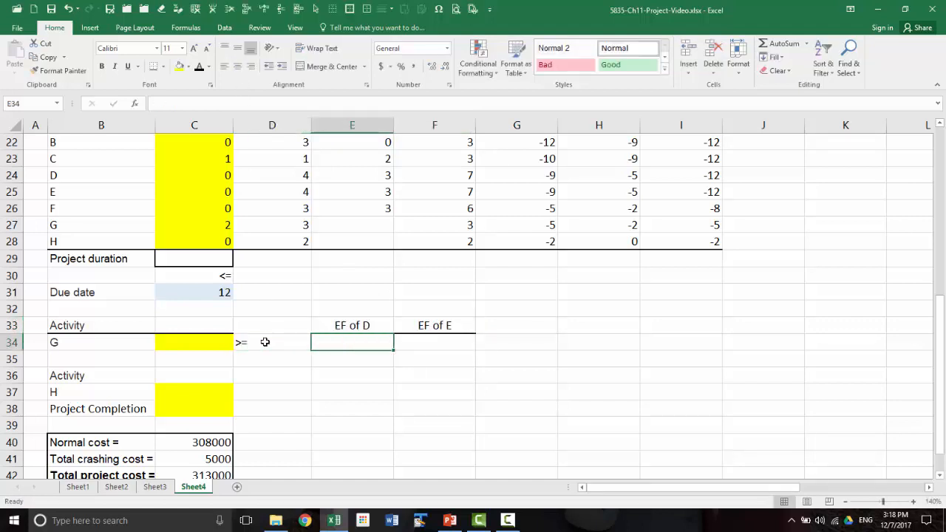
click(265, 342)
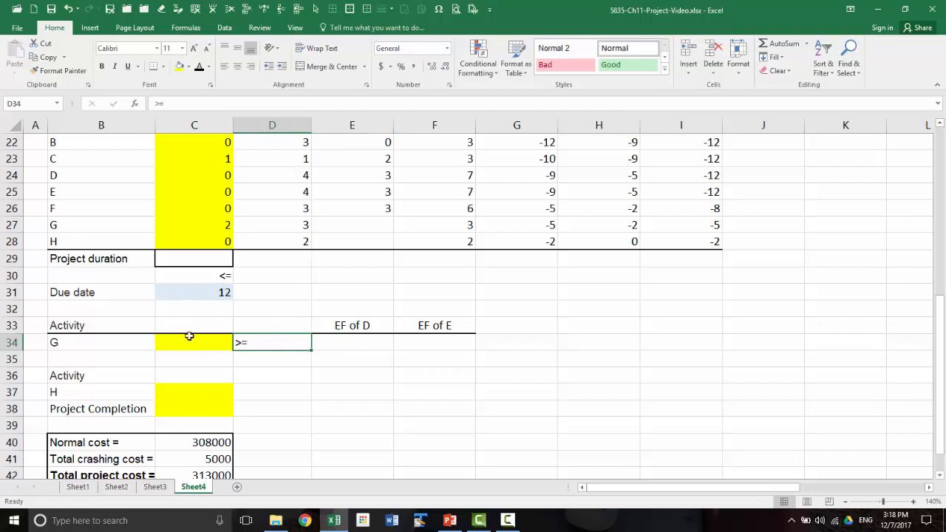
click(238, 67)
- Enter the formula =F24 in E34 to link the "EF of D" value for activity G
click(352, 343)
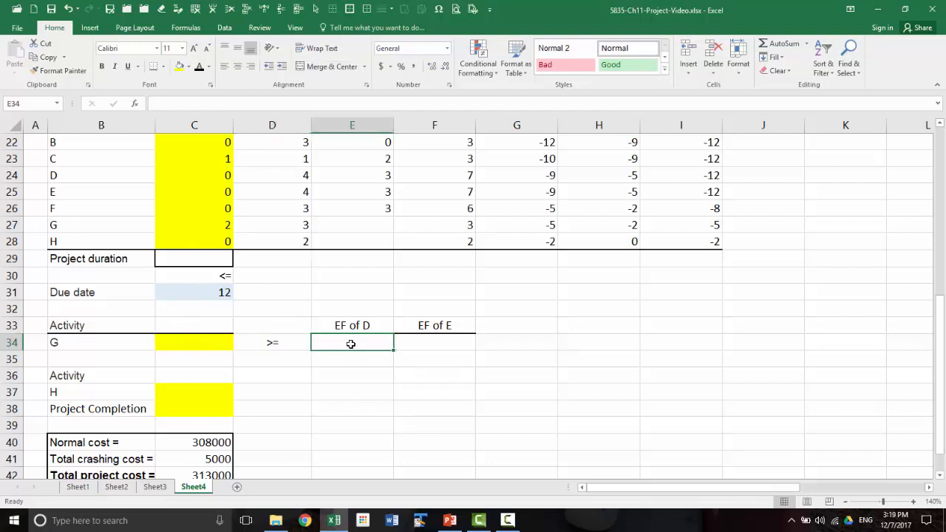
text(=)
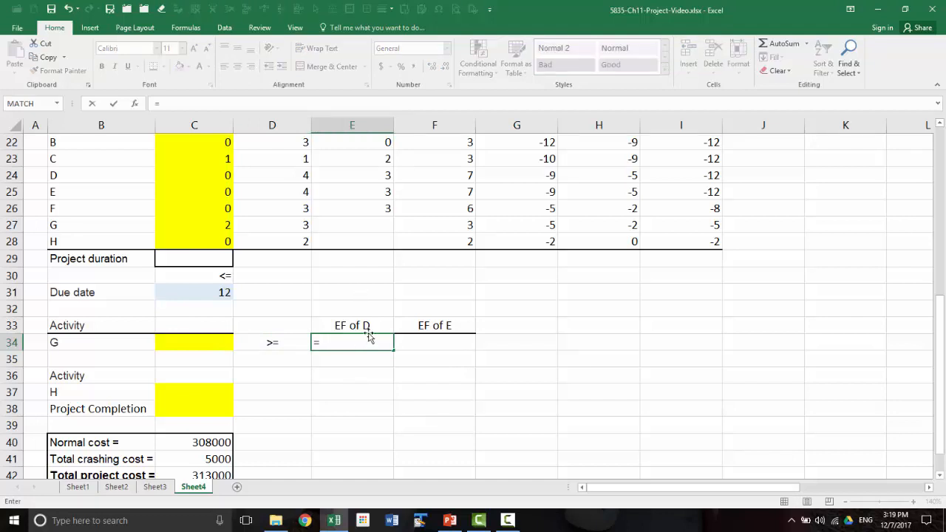
scroll(370, 337, up, 2)
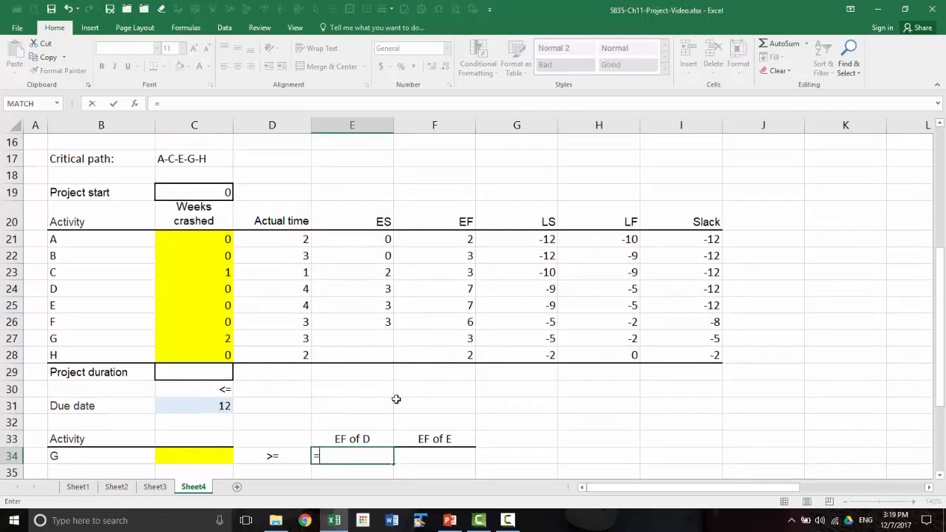
click(468, 290)
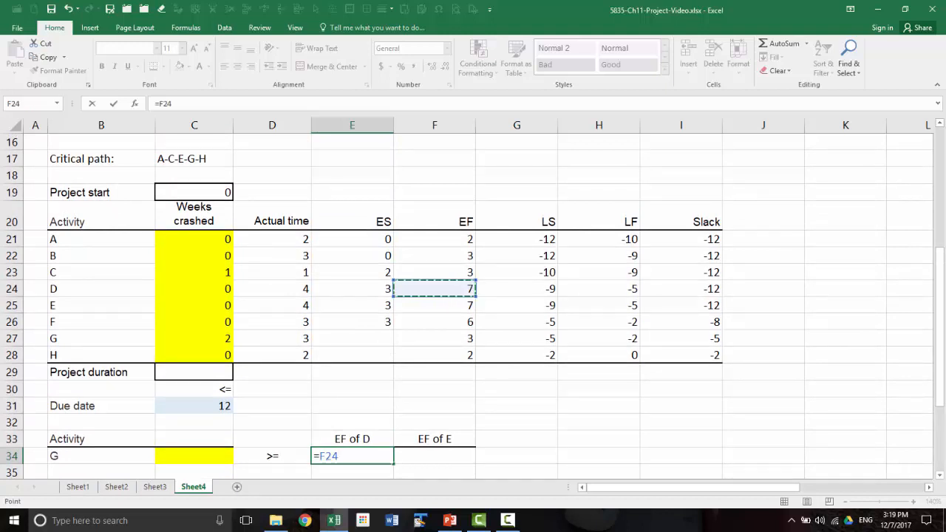
key(Return)
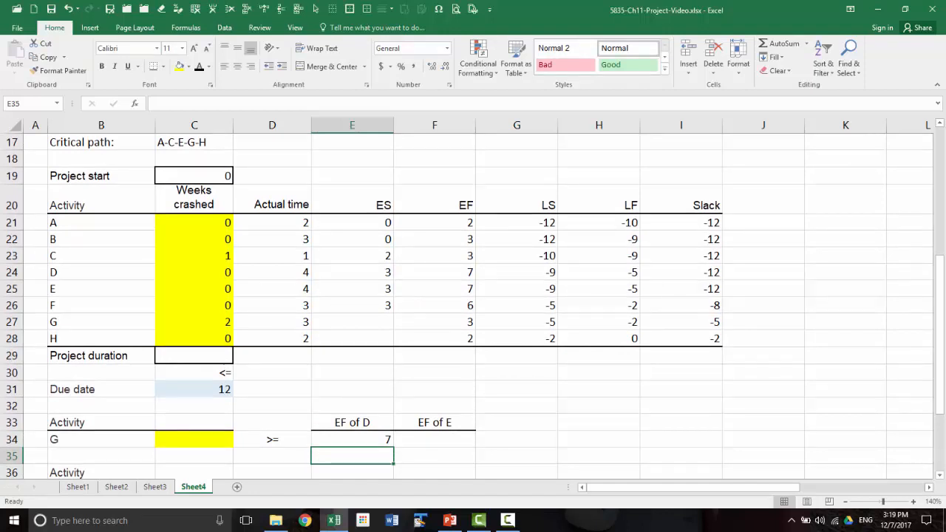
- Enter the formula =F25 in F34 to link the "EF of E" value for activity G
click(374, 440)
click(430, 439)
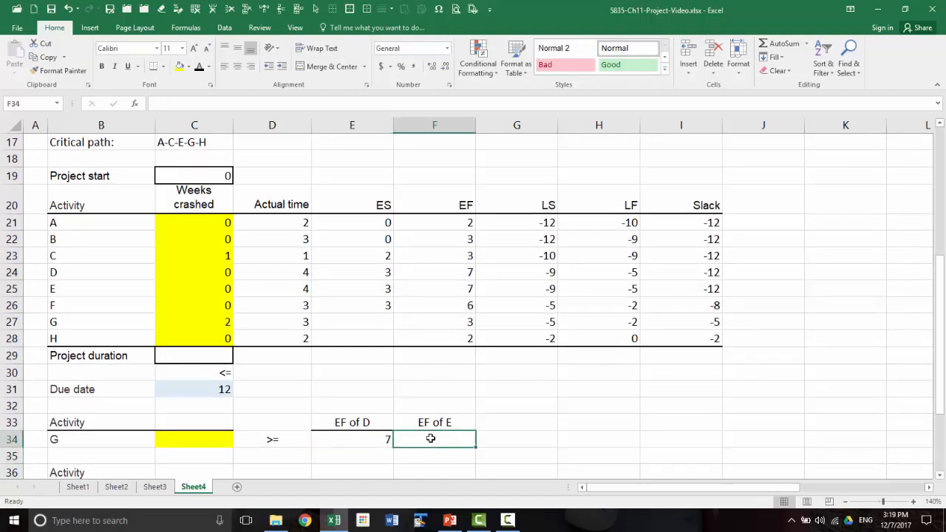
text(=)
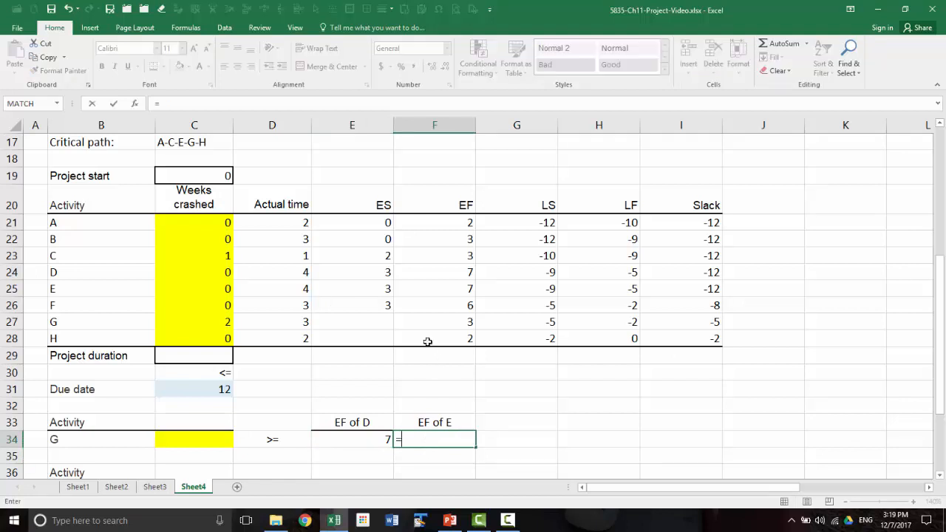
click(463, 288)
key(Return)
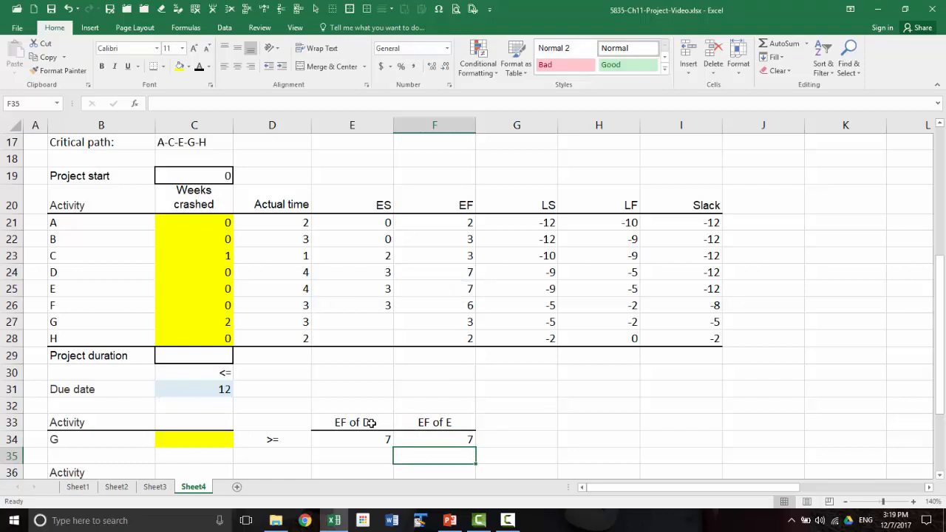
- Right-align the "EF of D" and "EF of E" headers in E33:F33
drag(369, 423, 433, 422)
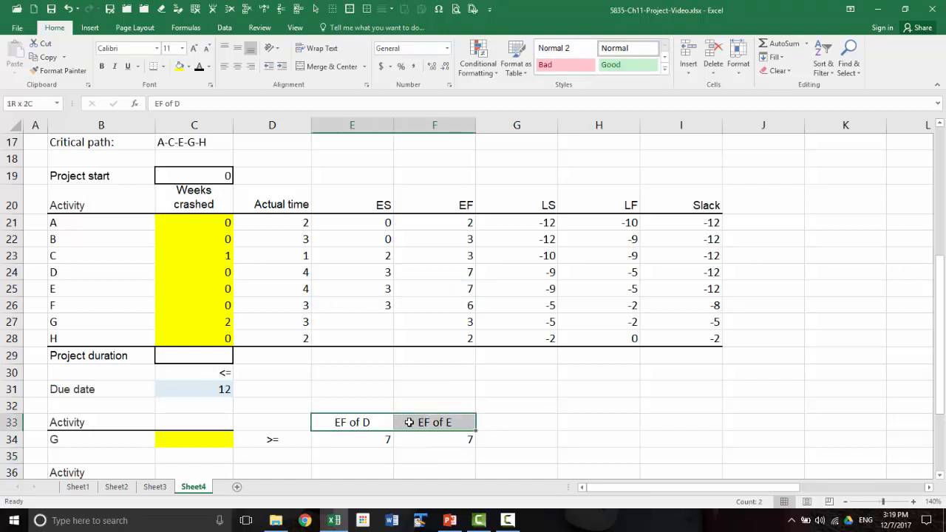
click(250, 66)
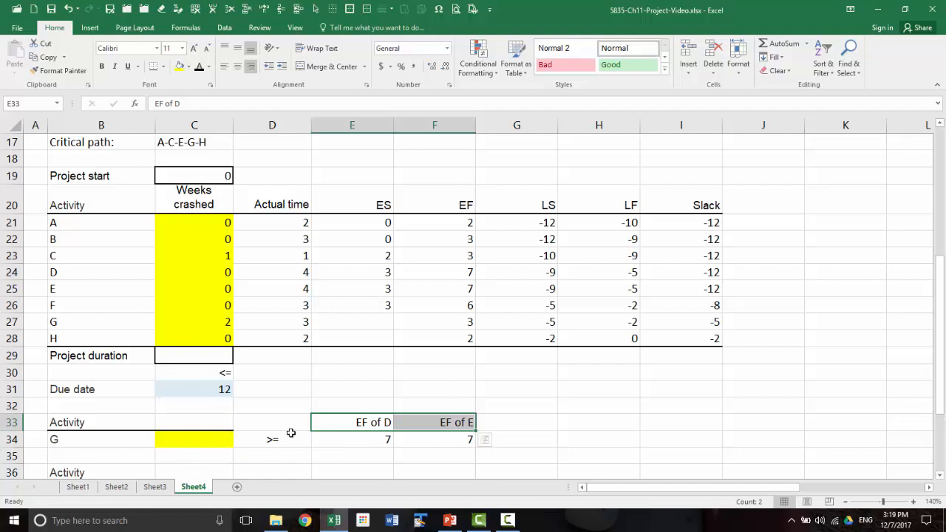
click(585, 429)
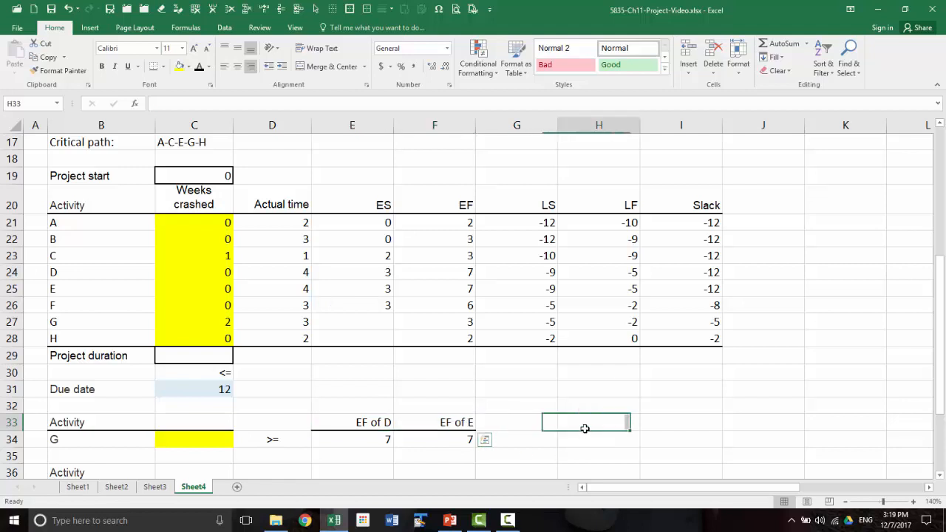
click(299, 427)
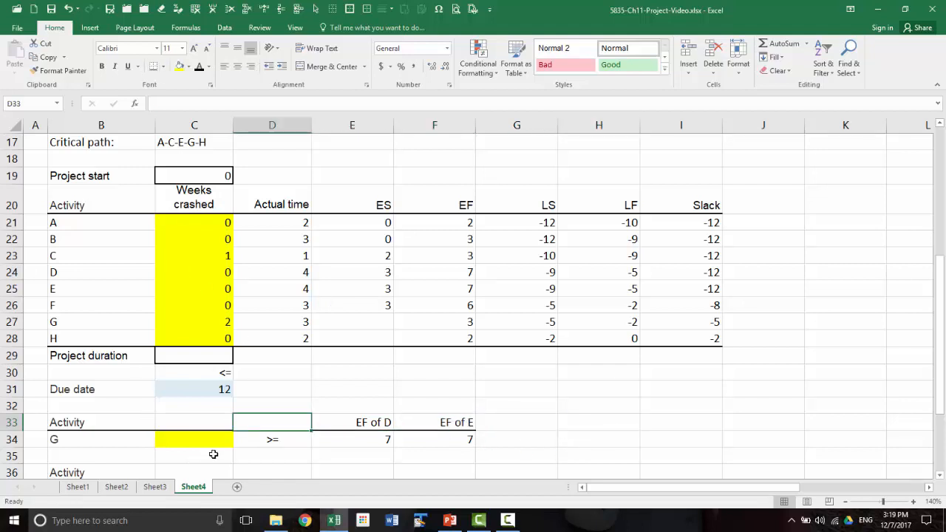
- Add a bottom border to the second Activity header row B36:F36 and copy the >= sign from D34 to D37
scroll(214, 455, down, 1)
drag(78, 422, 416, 418)
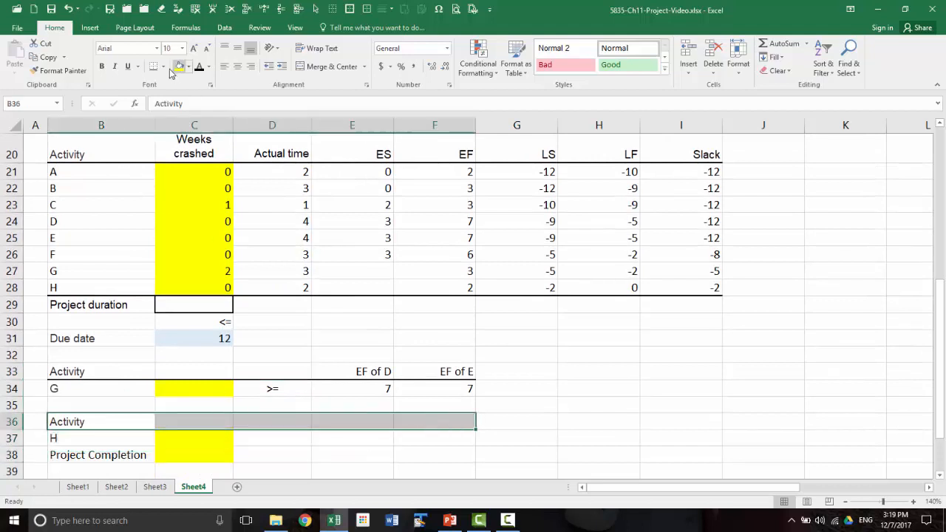
click(270, 391)
key(ctrl+c)
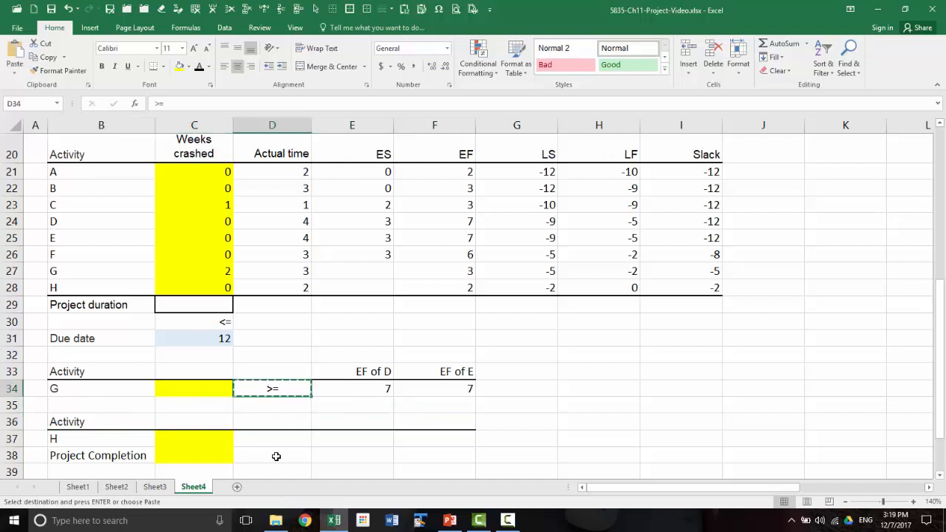
click(275, 439)
key(ctrl+v)
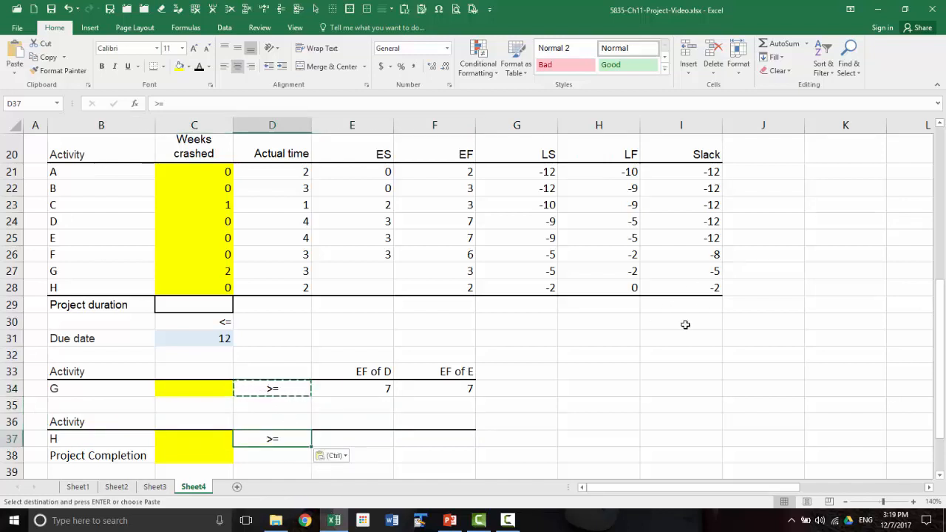
- Check activity H's predecessors and copy the headers in E33:F33 to E36:F36
scroll(687, 323, up, 4)
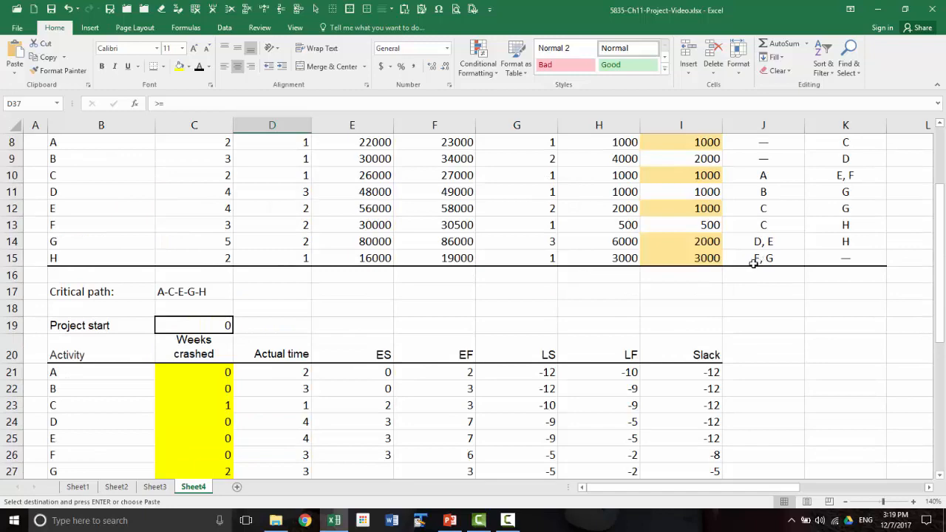
scroll(719, 296, down, 5)
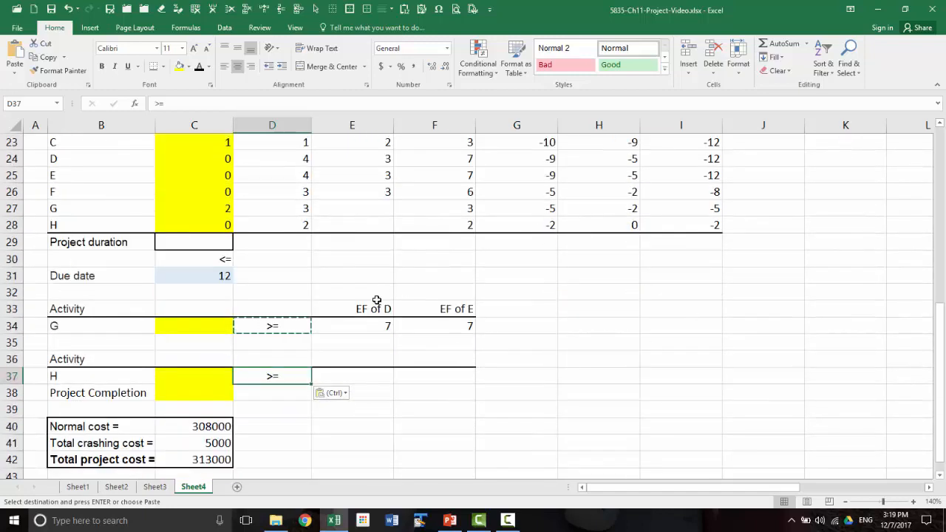
drag(365, 309, 428, 313)
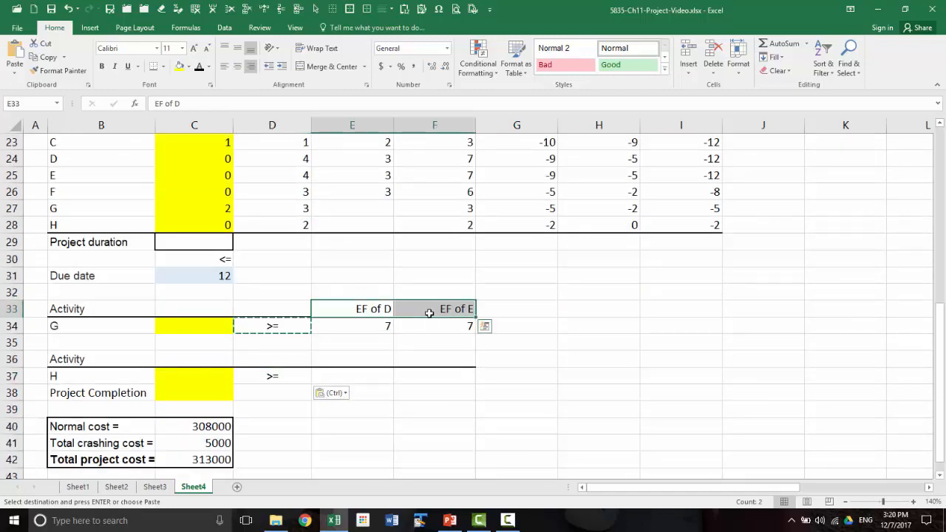
key(ctrl+c)
click(354, 359)
key(ctrl+v)
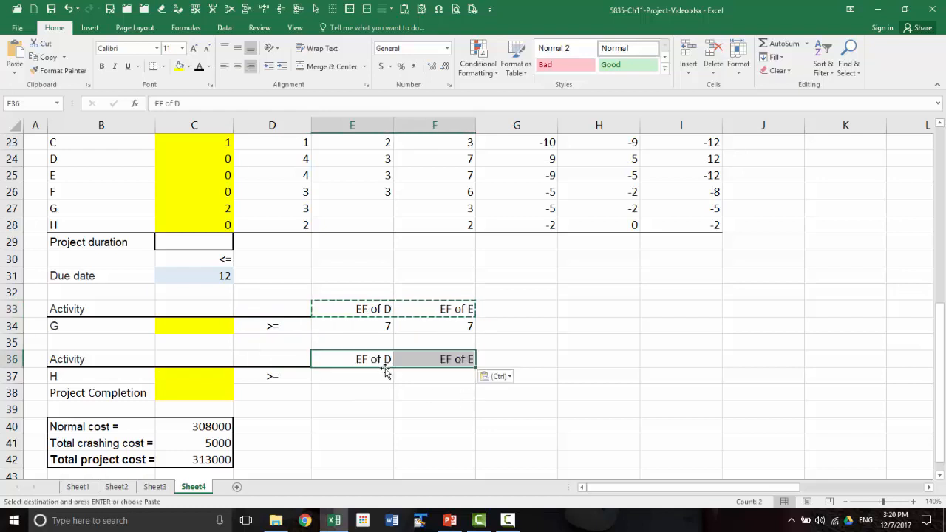
- Change the copied headers to "EF of F" in E36 and "EF of G" in F36
click(374, 362)
click(180, 103)
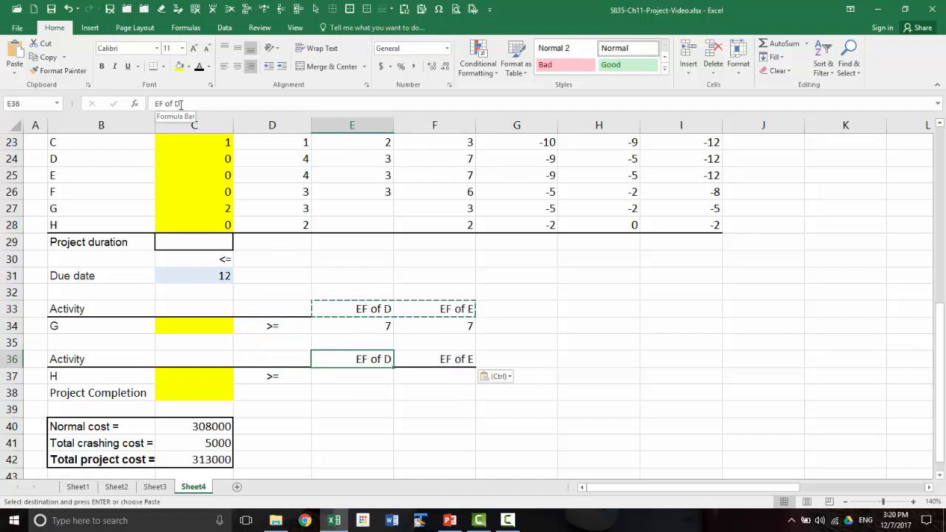
key(BackSpace)
text(F)
key(Return)
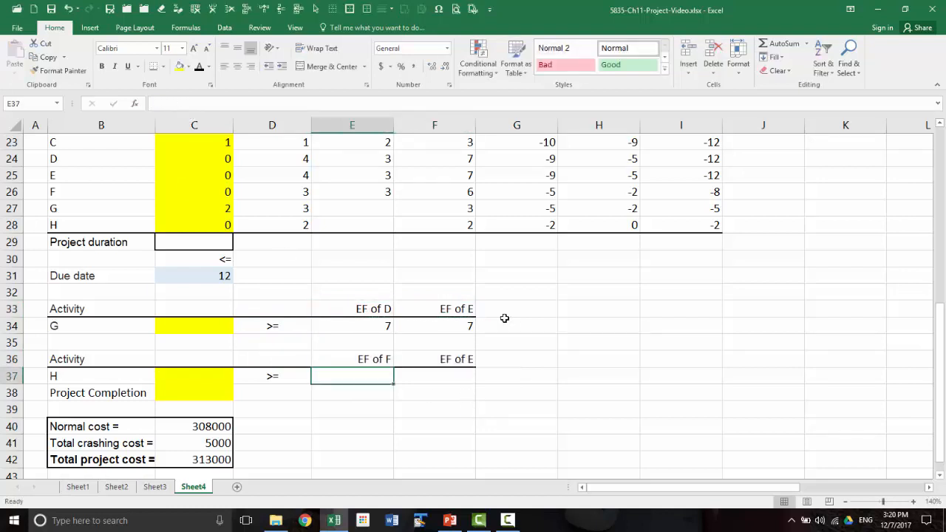
key(Right)
key(Up)
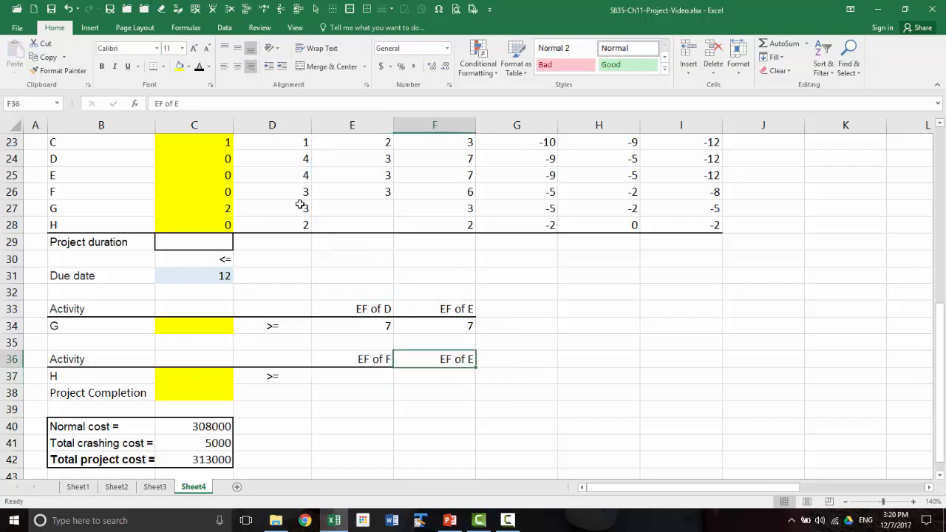
click(246, 105)
key(BackSpace)
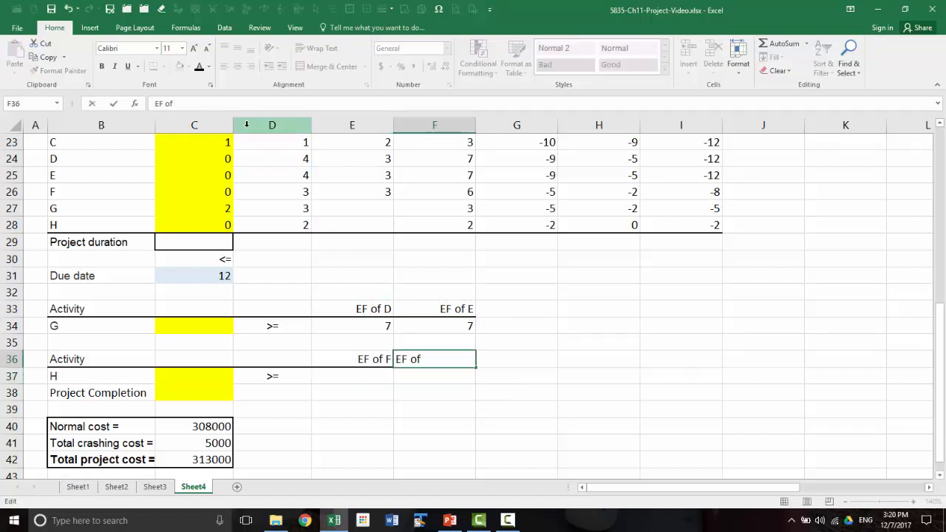
text(G)
key(Return)
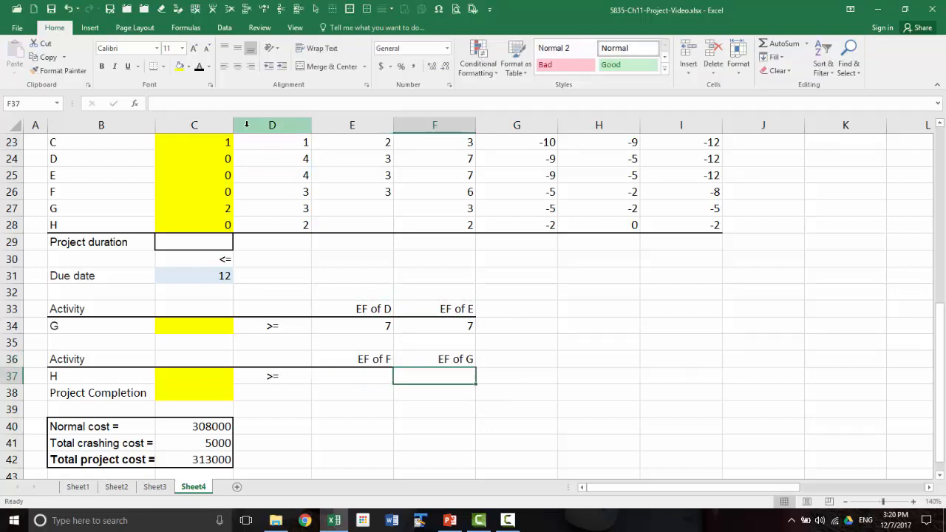
- Enter the formula =F26 in E37 to link the "EF of F" value for activity H
click(381, 378)
text(=)
scroll(383, 377, up, 2)
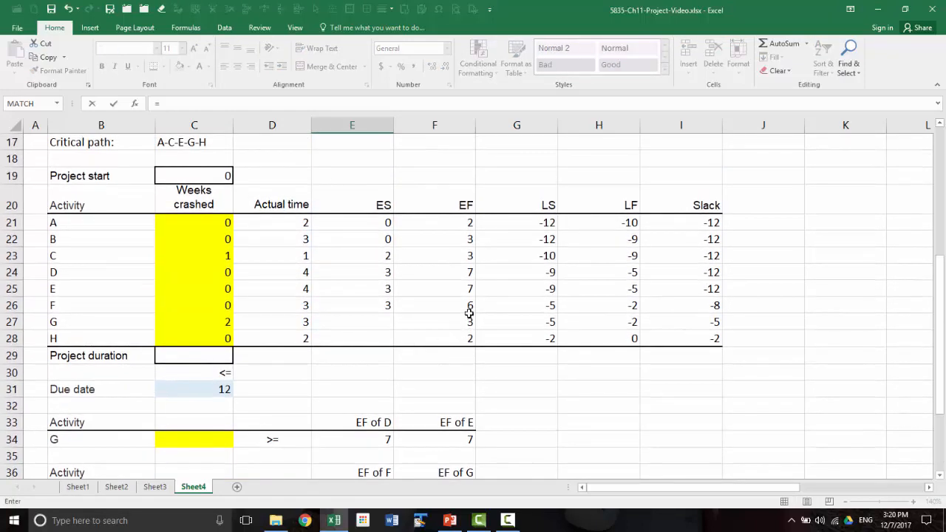
click(470, 309)
key(Return)
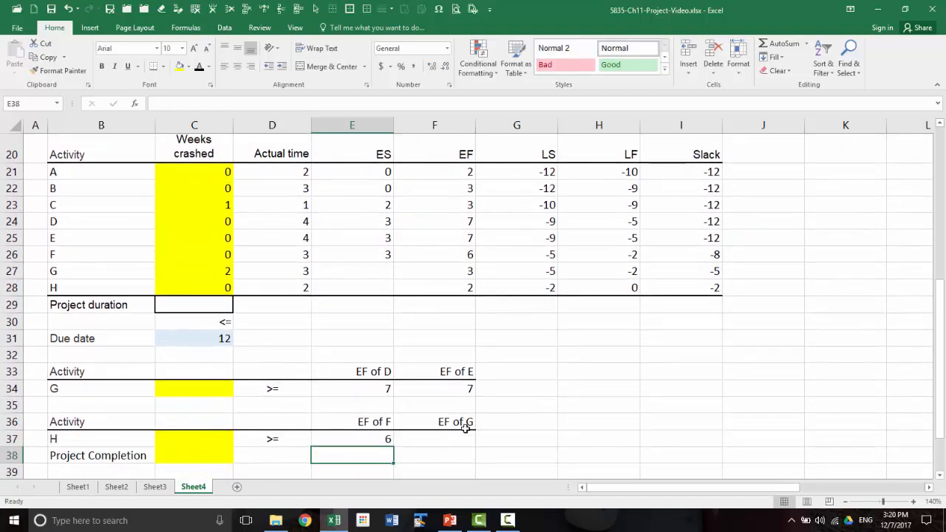
- Enter the formula =F27 in F37 to link the "EF of G" value for activity H
click(458, 439)
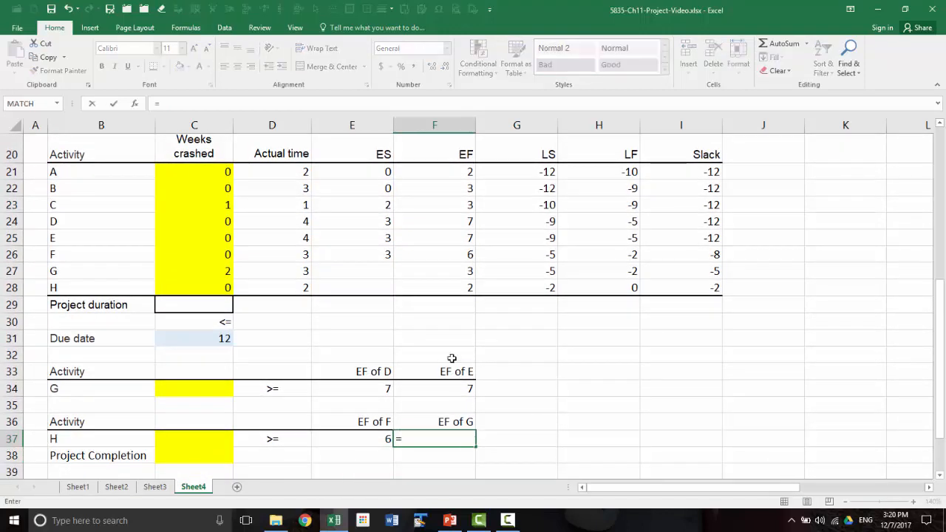
click(452, 277)
key(Return)
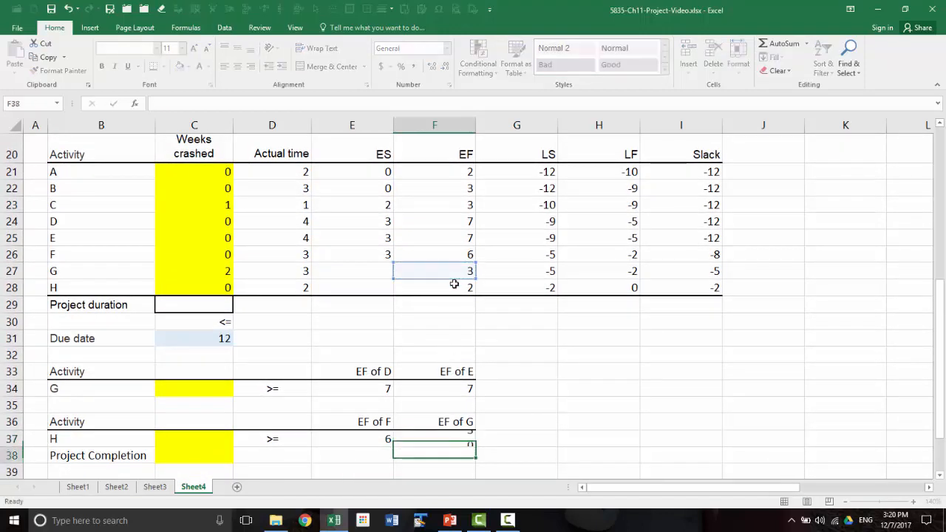
- Set activity G's ES in E27 to the changing cell with the formula =C34
scroll(480, 294, down, 1)
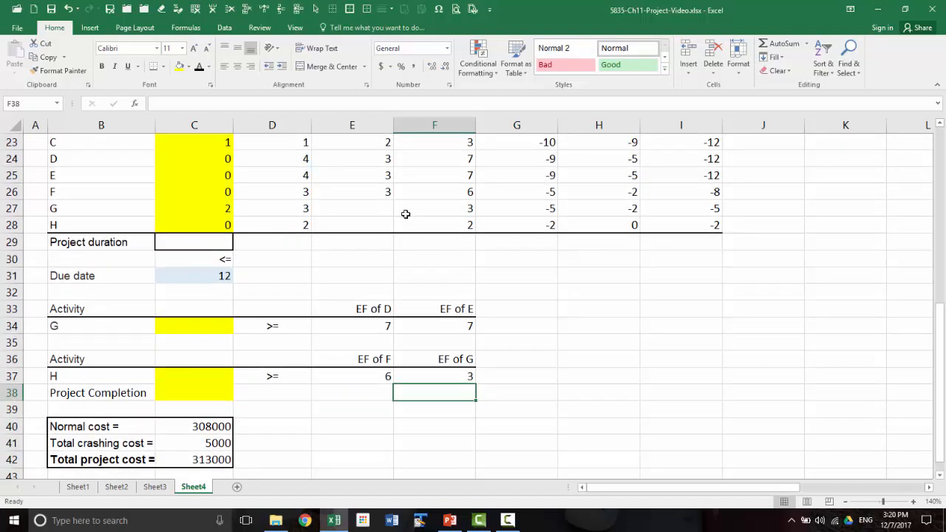
click(367, 211)
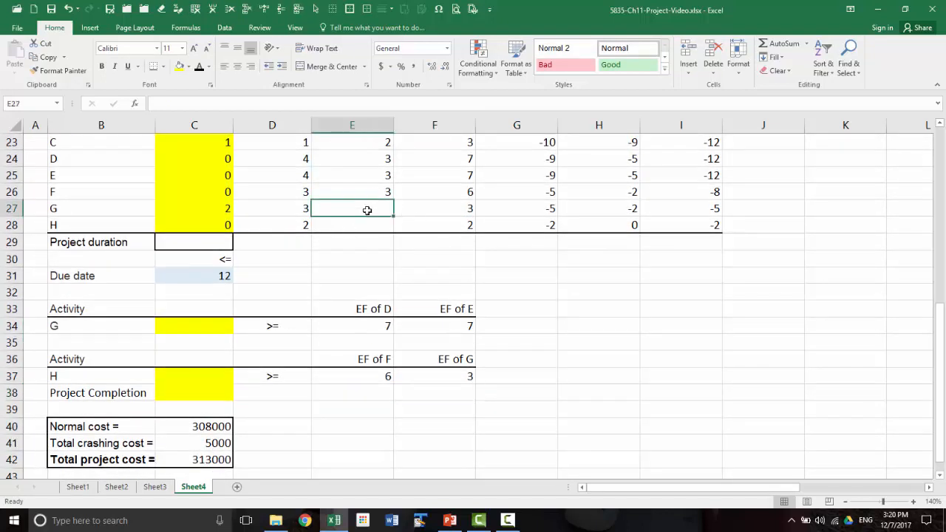
text(==)
click(194, 326)
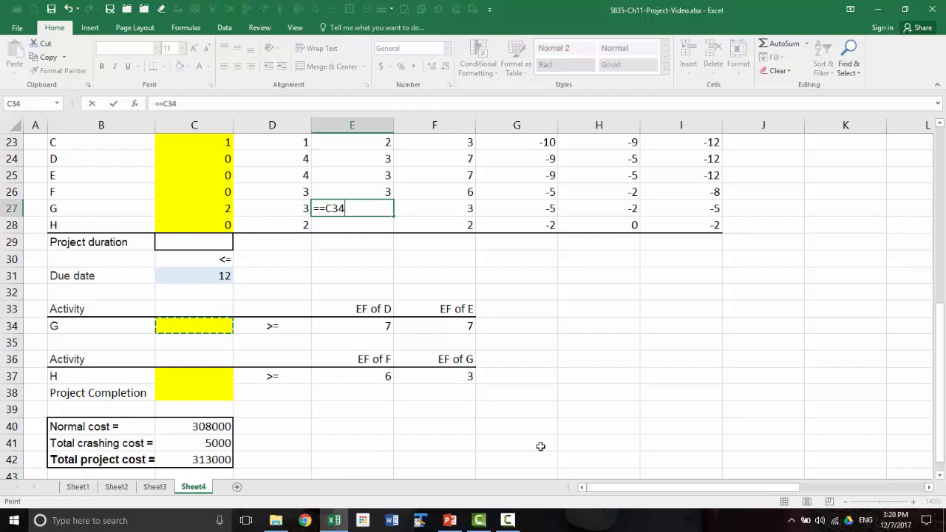
key(BackSpace)
key(BackSpace)
key(BackSpace)
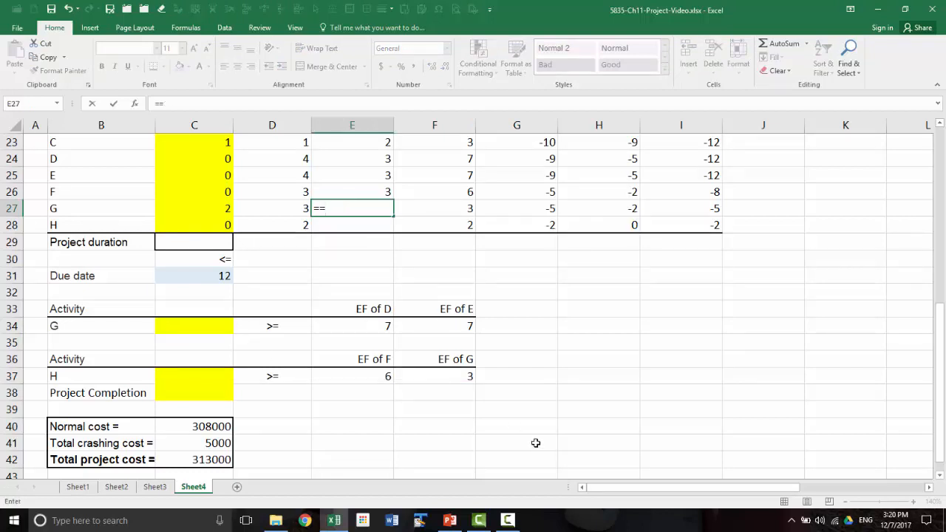
click(178, 333)
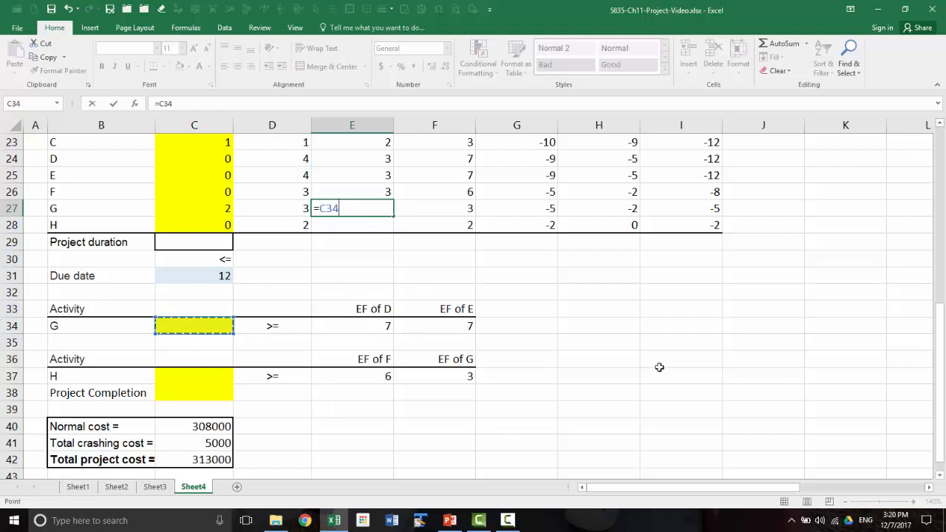
key(Return)
- Set activity H's ES in E28 to its changing cell with the formula =C37
text(=)
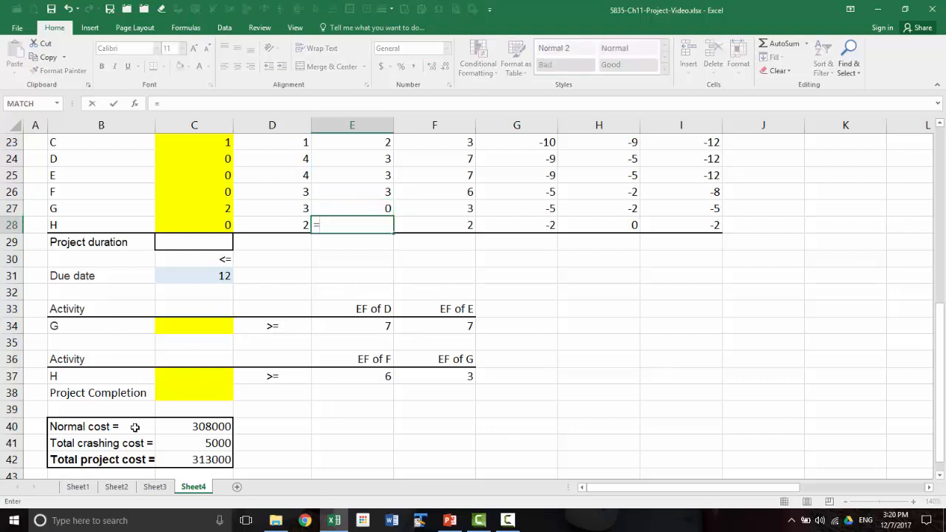
click(162, 375)
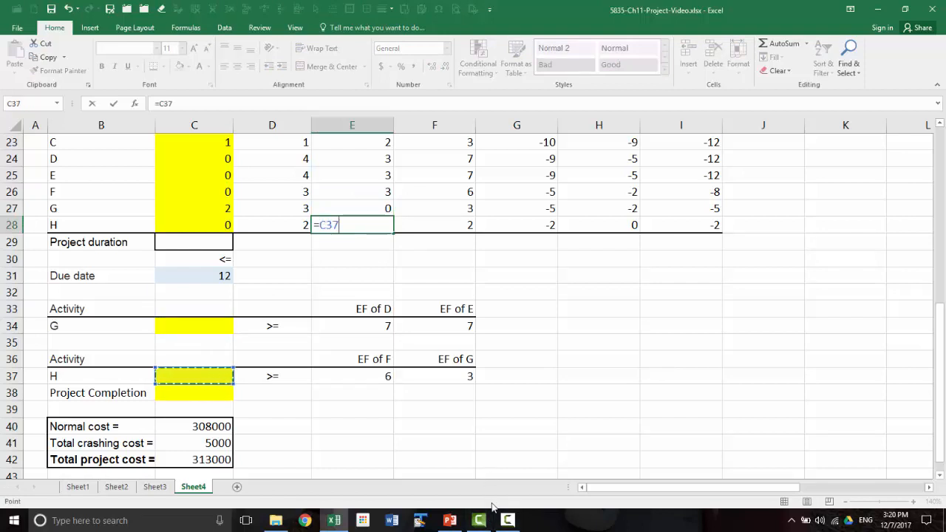
key(ctrl+Return)
key(Return)
- Set the project duration in C29 to the Project Completion changing cell with the formula =C38
click(202, 245)
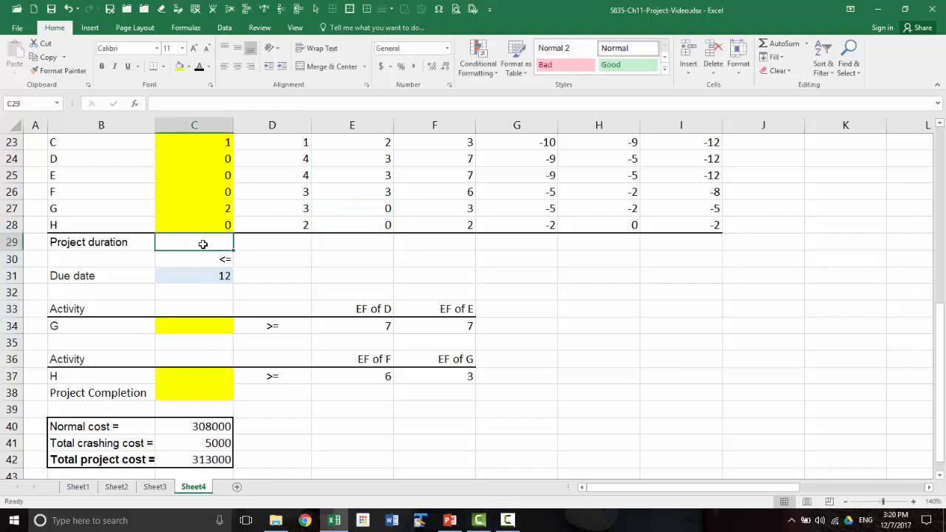
text(=)
click(198, 397)
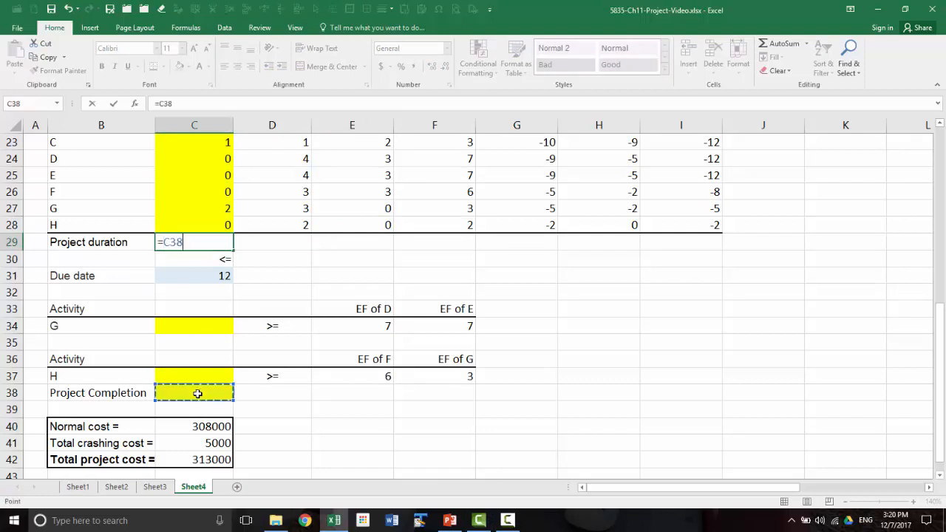
key(Return)
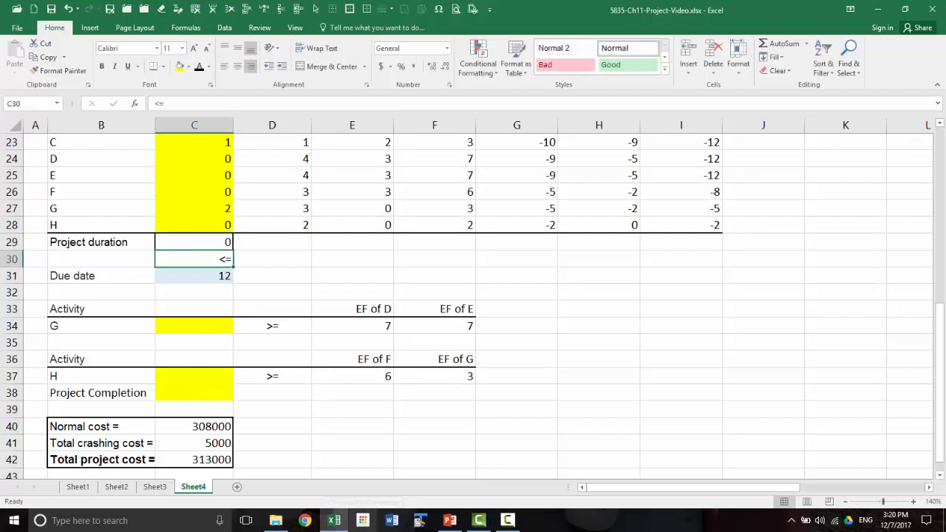
- Move the Project Completion label and its yellow changing cell from B38:C38 to E31:F31
click(273, 390)
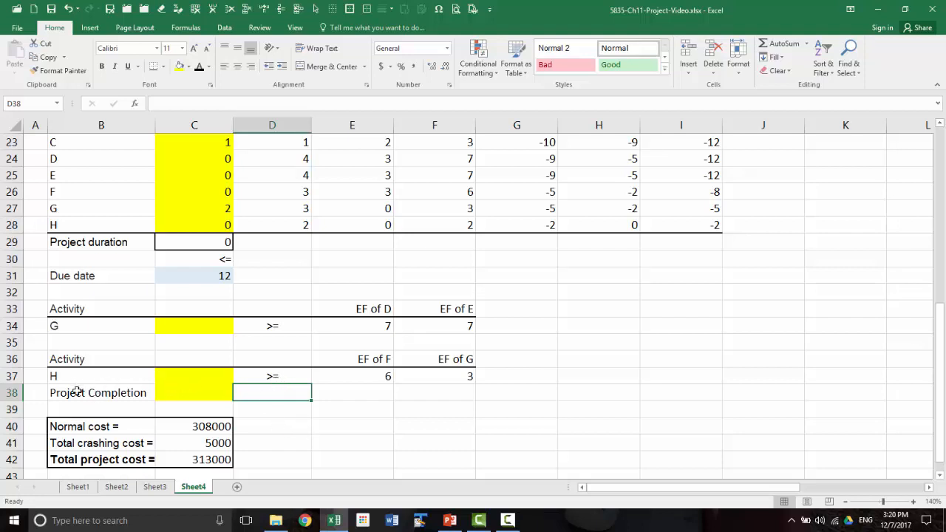
drag(77, 392, 187, 392)
key(ctrl+c)
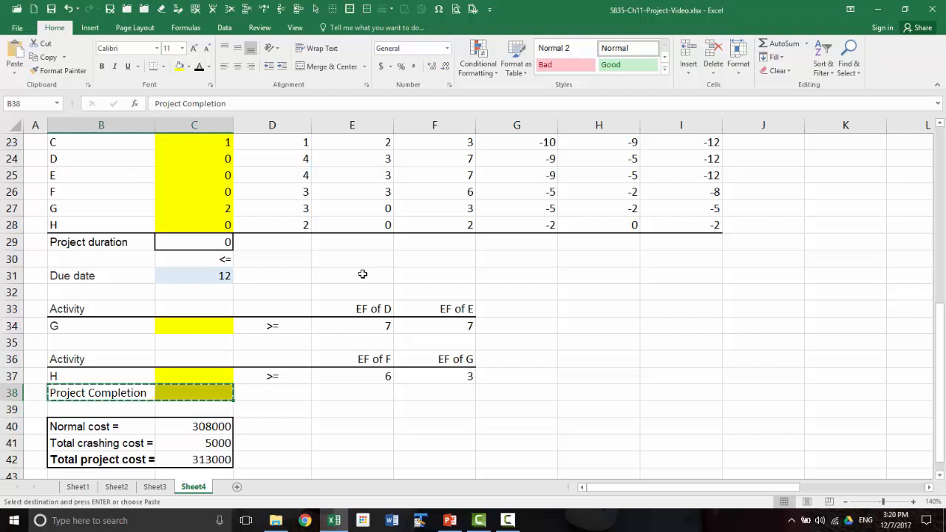
click(363, 274)
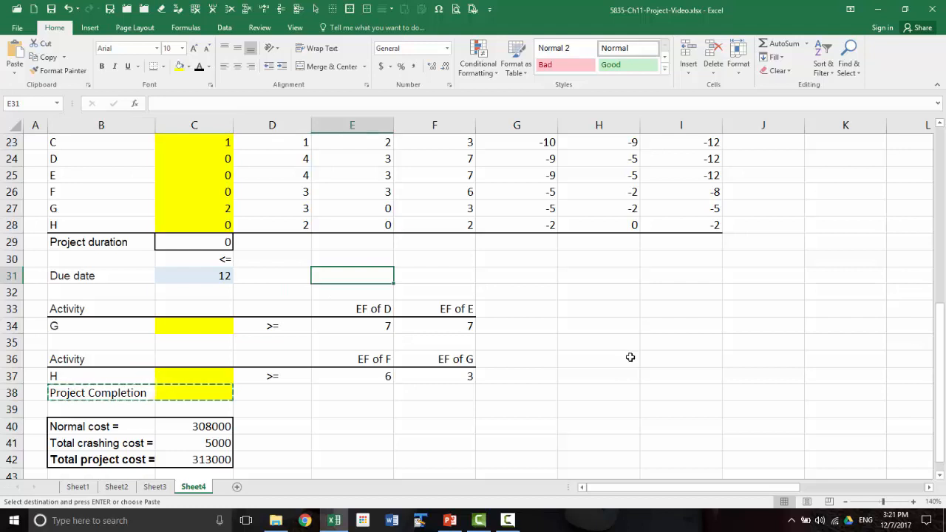
key(Return)
click(534, 294)
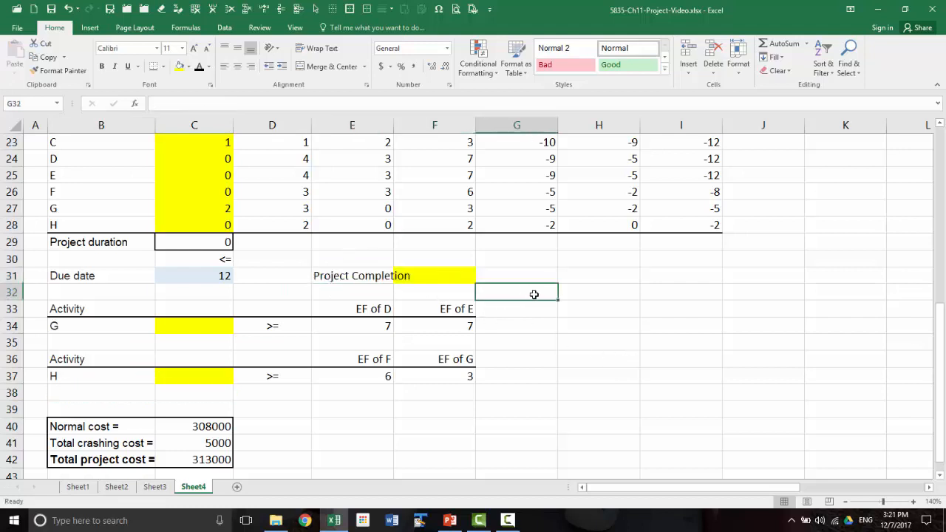
- Add a bottom border to E30:H30 above the Project Completion row
click(351, 255)
drag(395, 258, 414, 258)
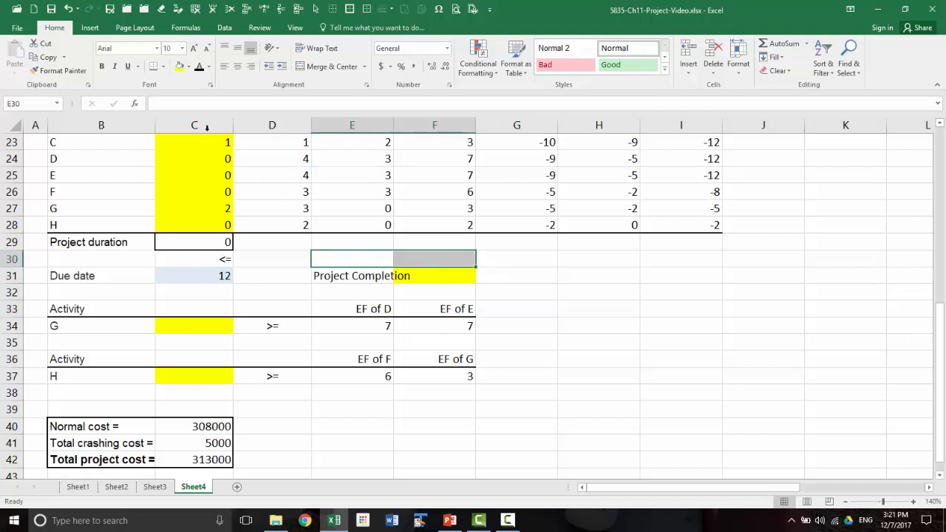
shift+click(569, 266)
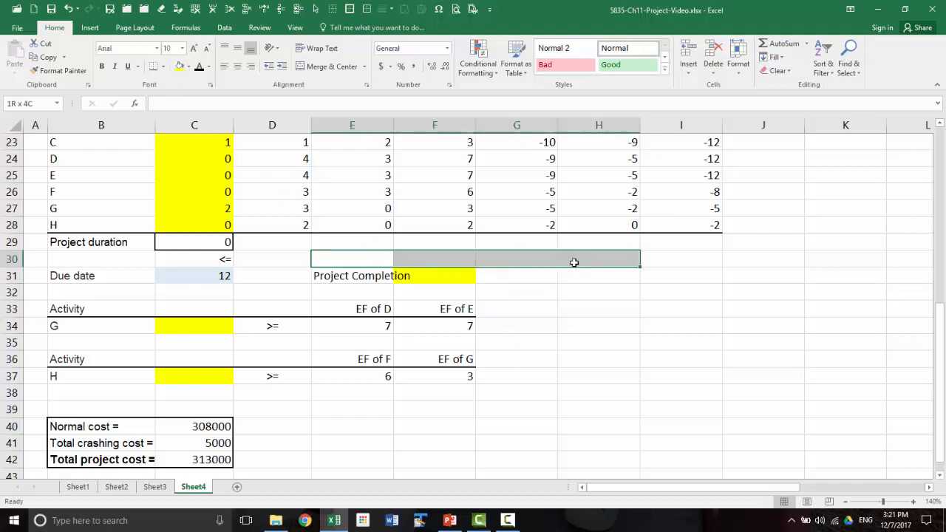
- Copy the "EF of E" header from F33 to H30 and widen column E to fit the Project Completion label
click(431, 312)
key(ctrl+c)
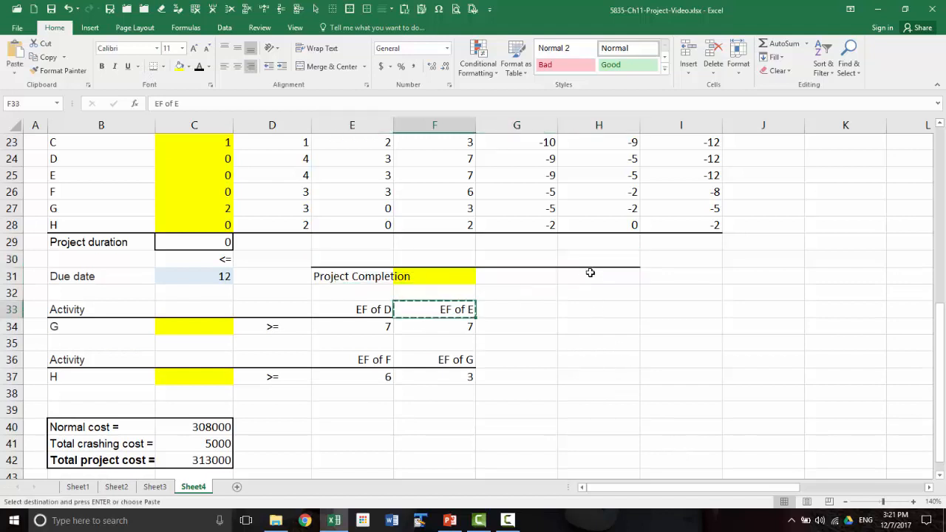
click(595, 259)
key(ctrl+v)
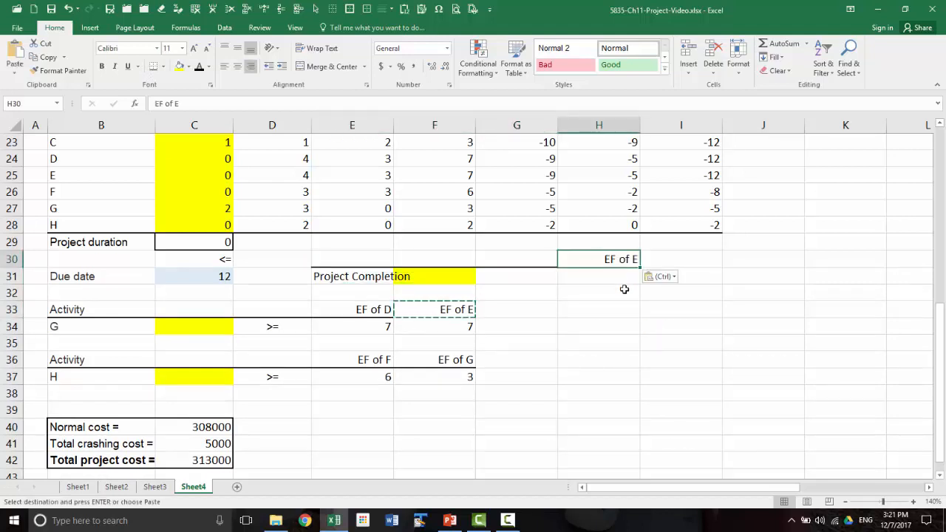
click(613, 277)
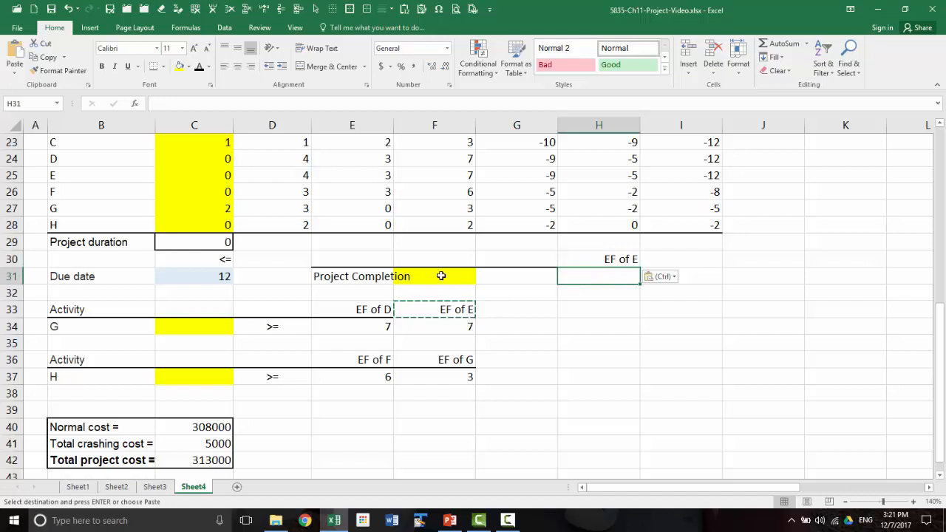
drag(396, 120, 411, 121)
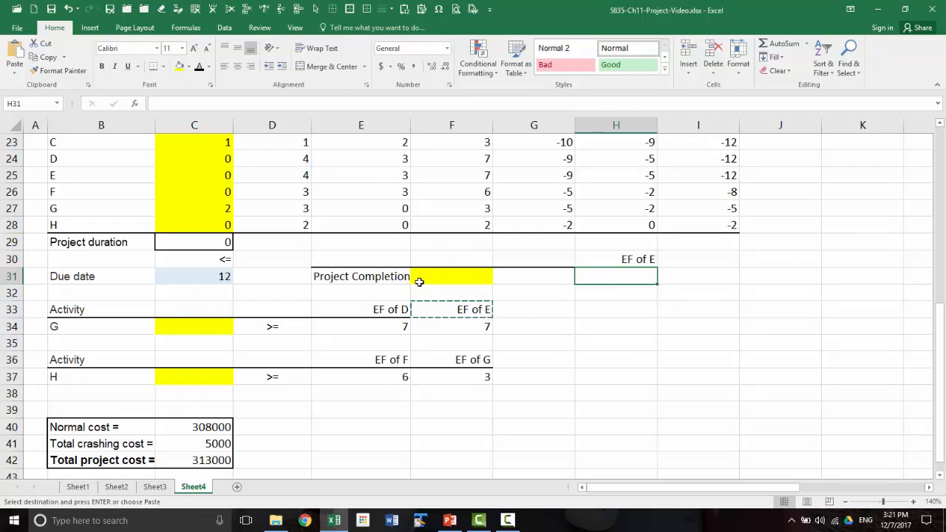
- Change the copied header in H30 to "EF of H"
scroll(811, 319, up, 5)
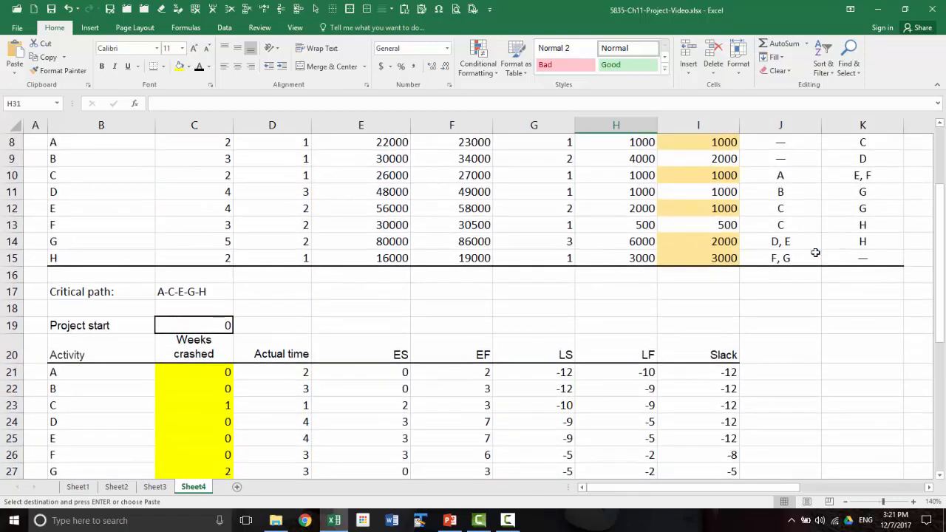
scroll(858, 281, down, 6)
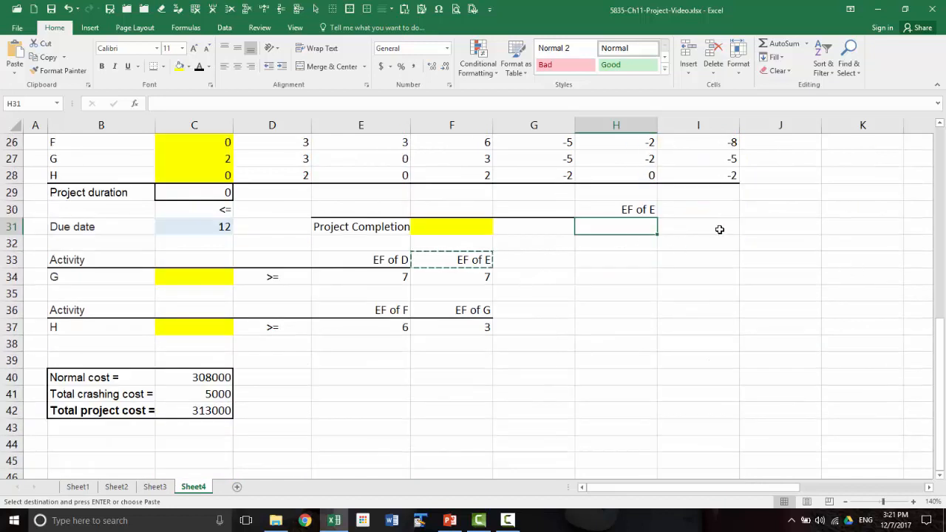
click(636, 210)
click(240, 109)
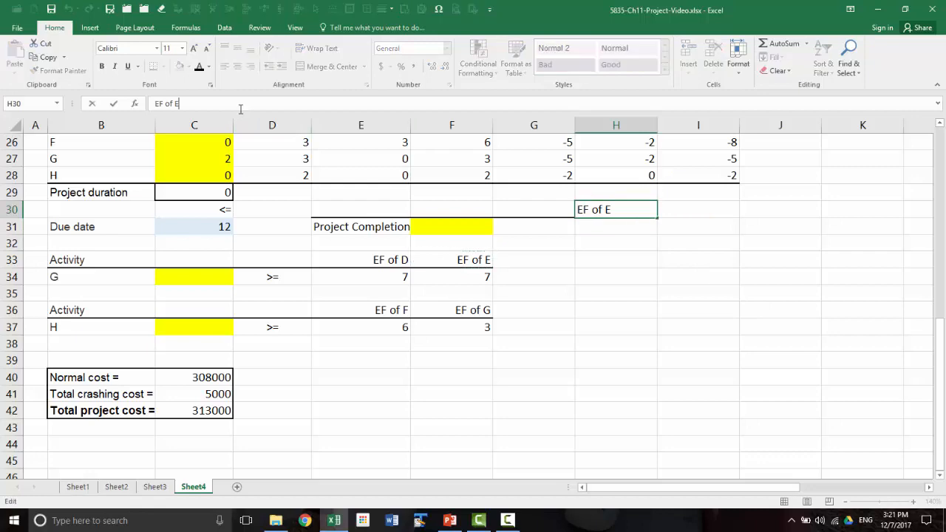
key(Return)
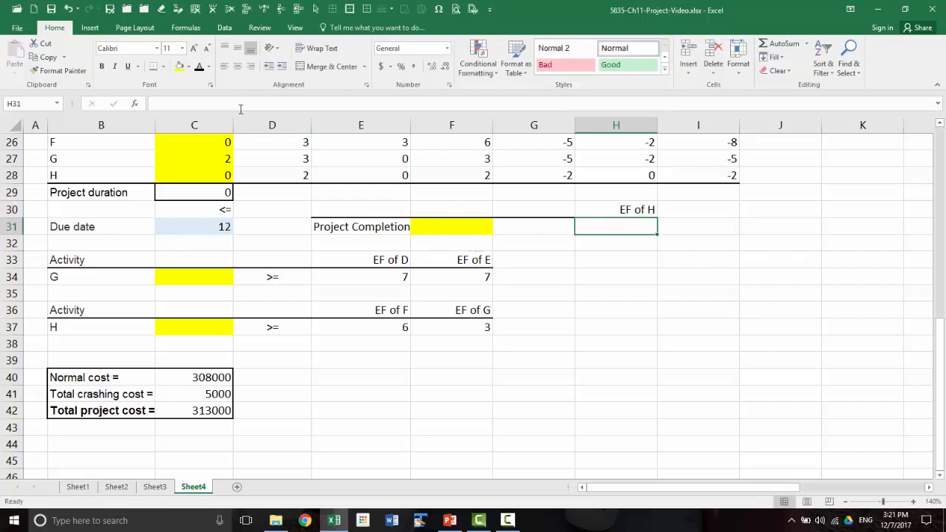
- Enter the formula =F28 in H31 to link the "EF of H" value for project completion
text(=)
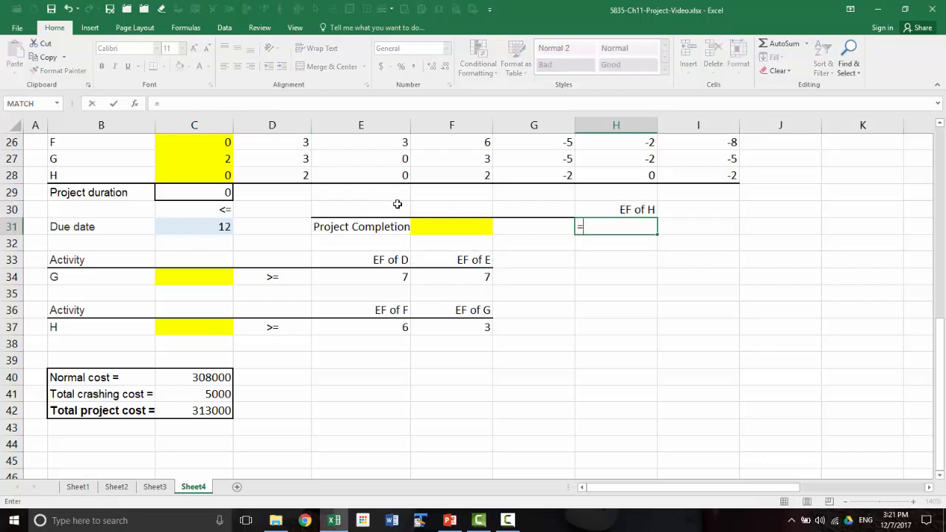
scroll(397, 207, up, 3)
click(466, 338)
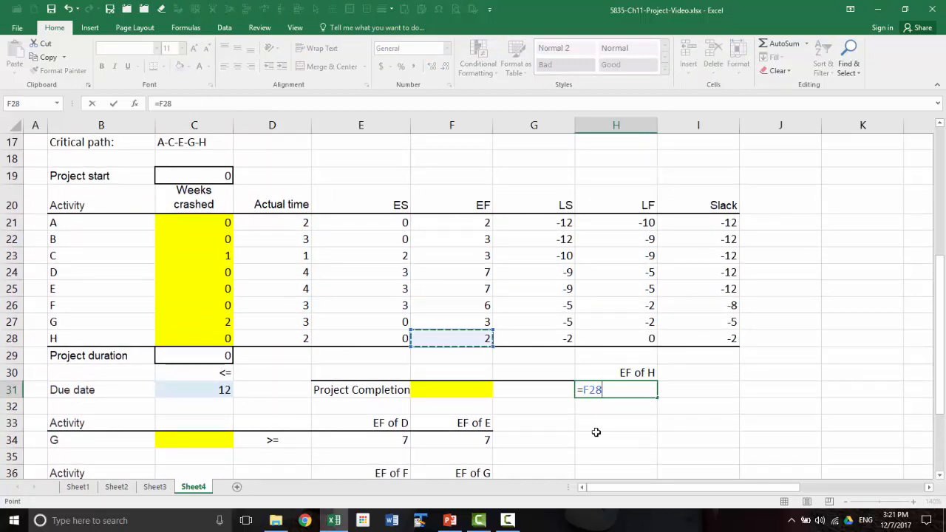
key(Return)
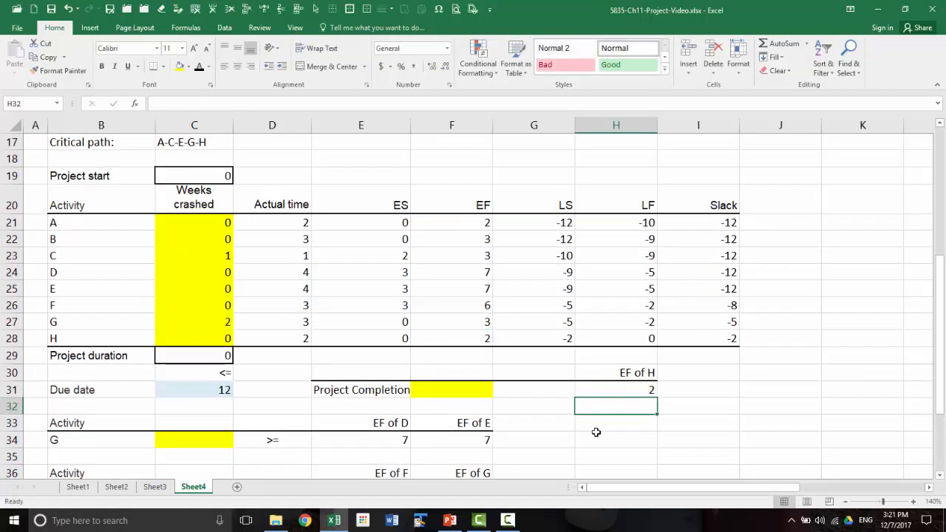
- Enter a centered >= sign in G31 between the Project Completion changing cell and the EF of H value
key(Up)
key(Left)
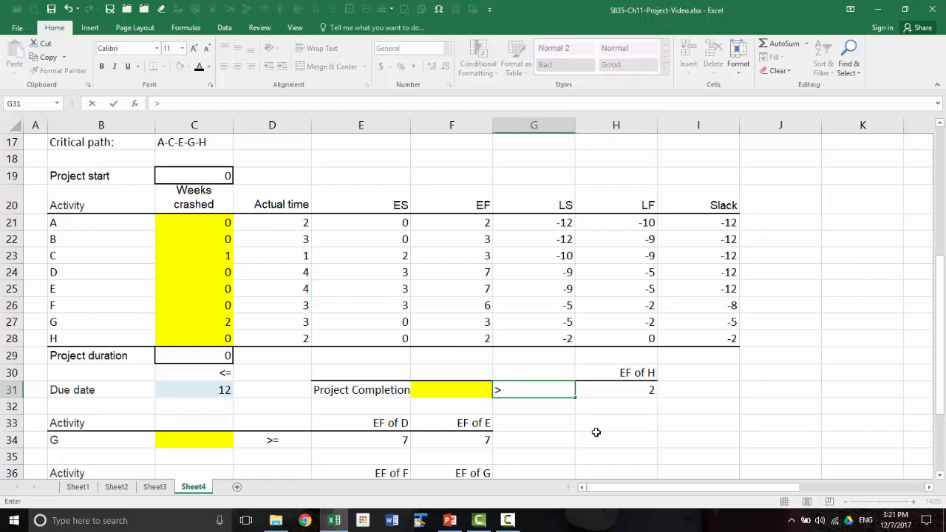
key(Return)
key(Up)
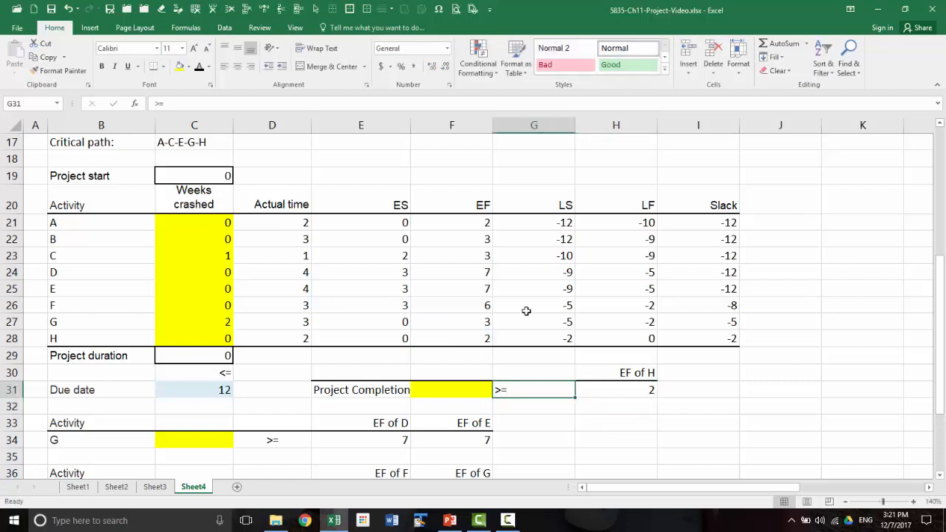
click(240, 68)
- Check which cell the project duration formula in C29 refers to after the move
click(203, 355)
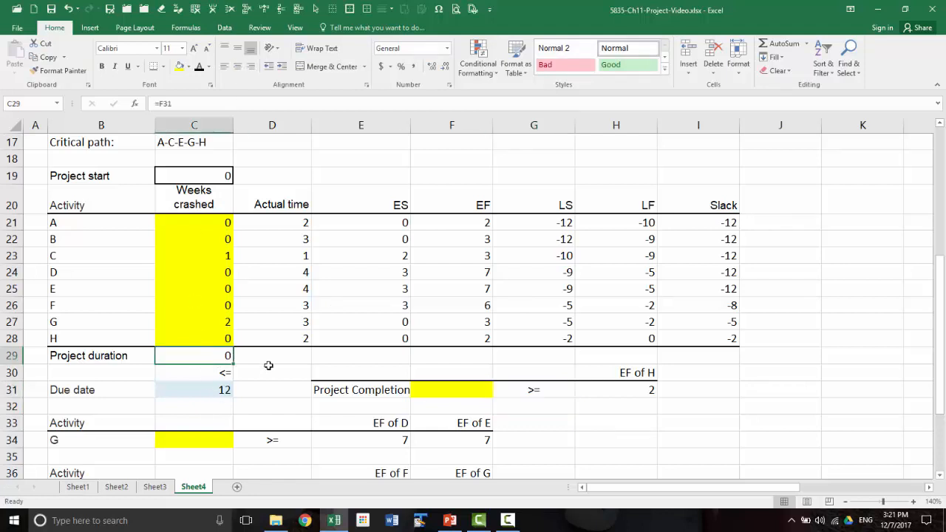
key(F2)
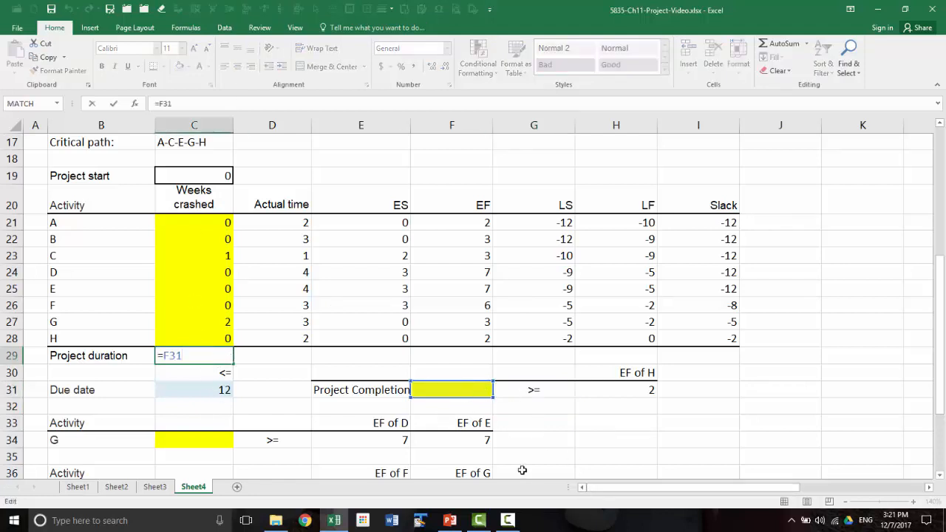
key(Return)
click(603, 436)
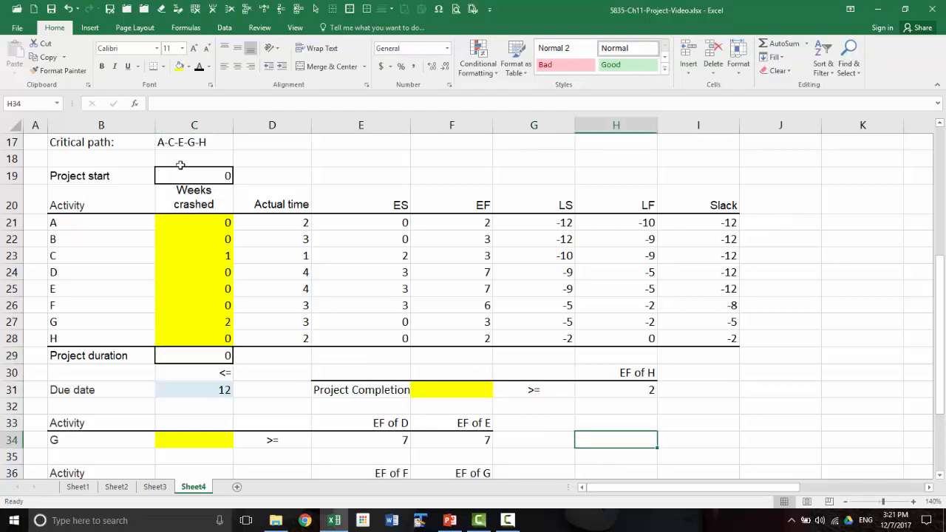
- Open Solver and add C34, C37 and F31 to the changing variable cells alongside C21:C28
scroll(451, 390, down, 2)
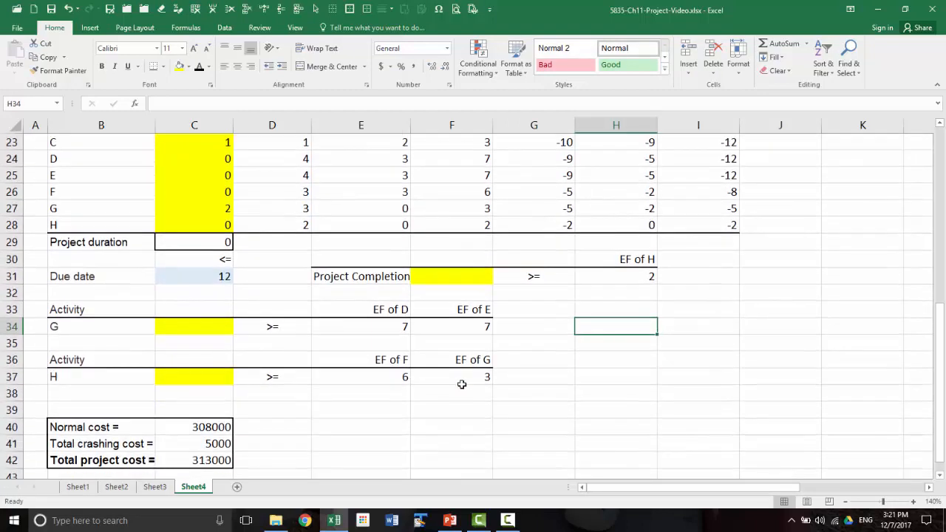
scroll(451, 374, up, 1)
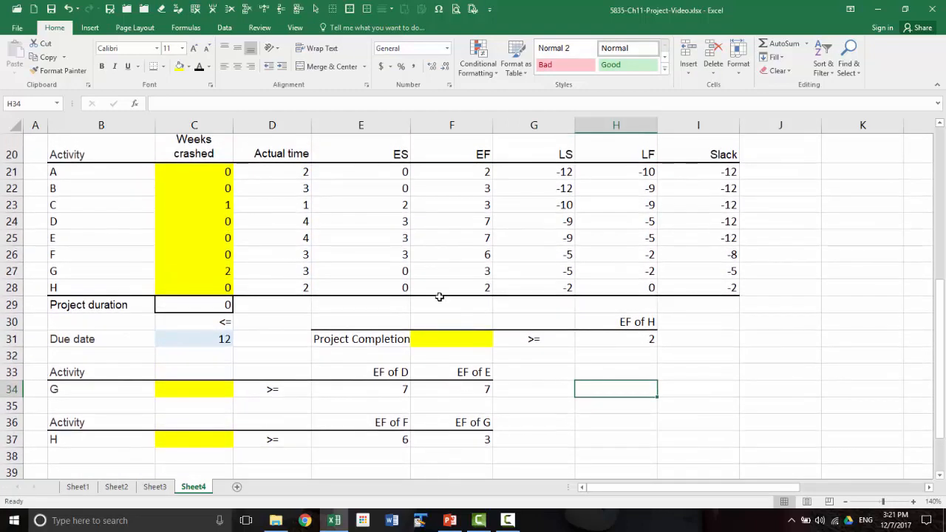
click(225, 28)
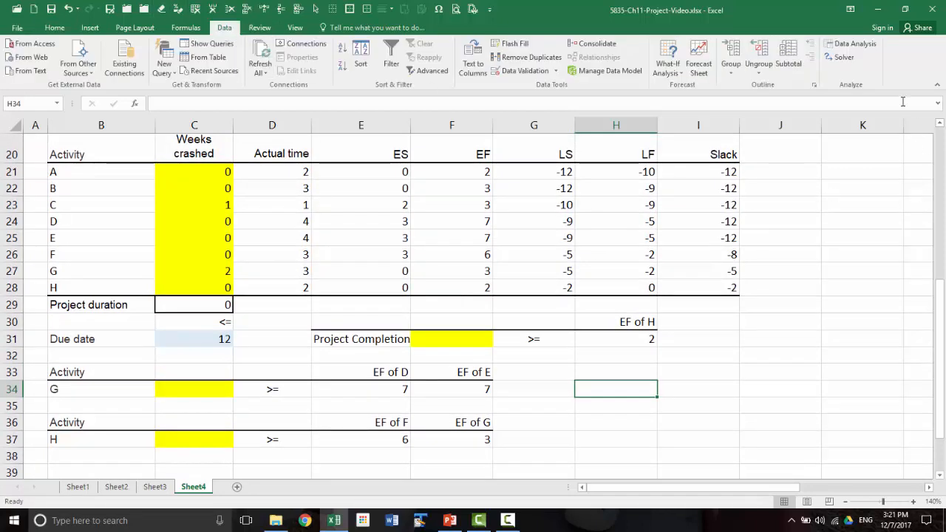
click(843, 57)
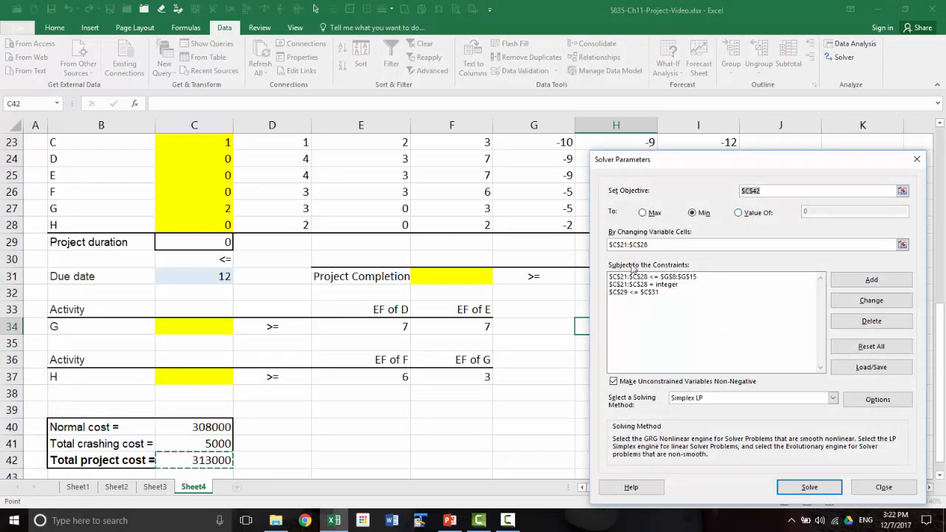
click(672, 244)
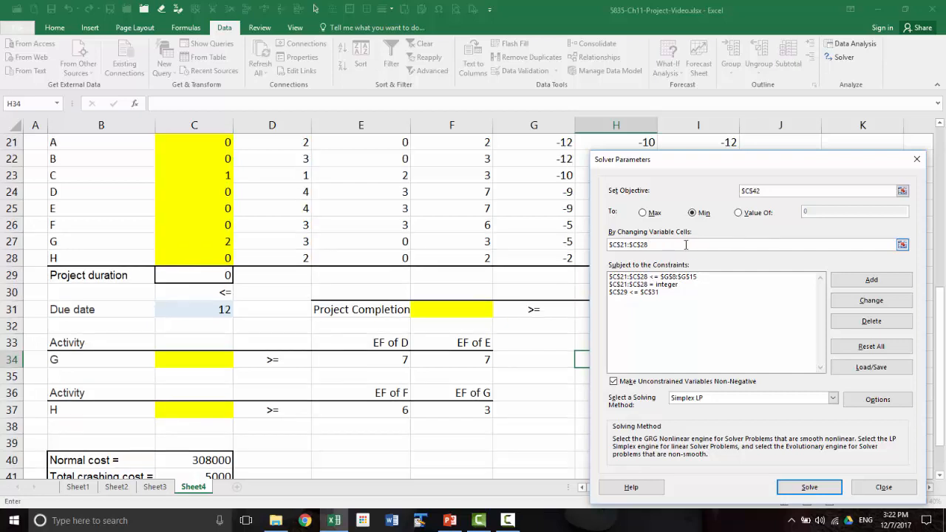
text(,)
click(214, 360)
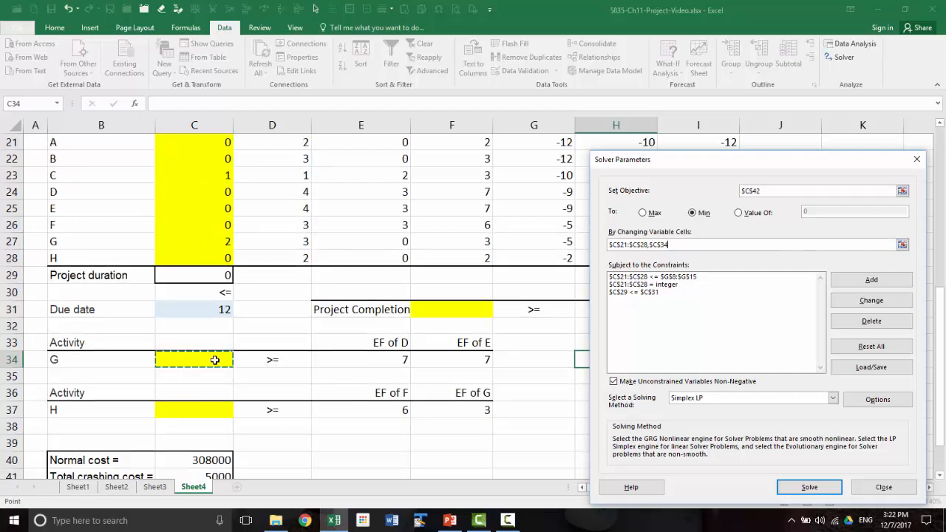
text(,)
click(198, 408)
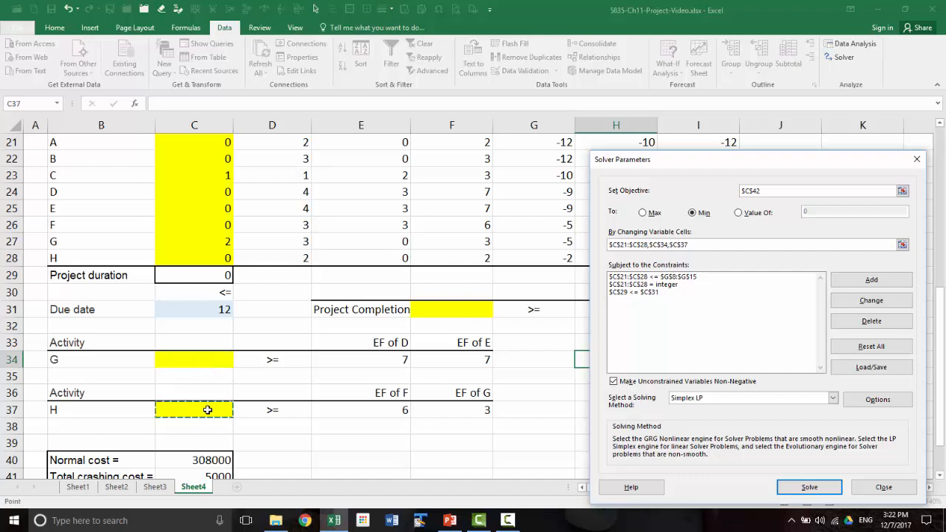
text(,)
click(450, 312)
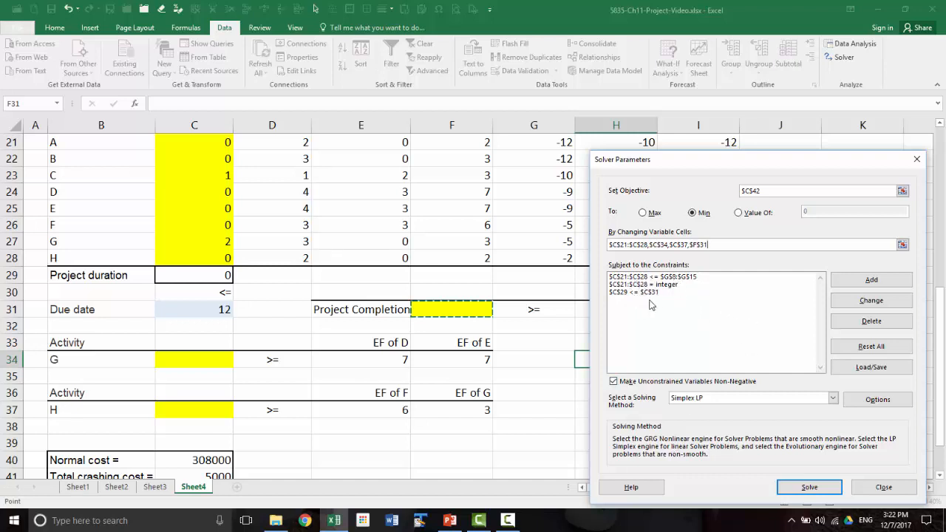
- Add the Solver constraint $C$34 >= $E$34 so activity G's changing cell covers the EF of D
click(875, 281)
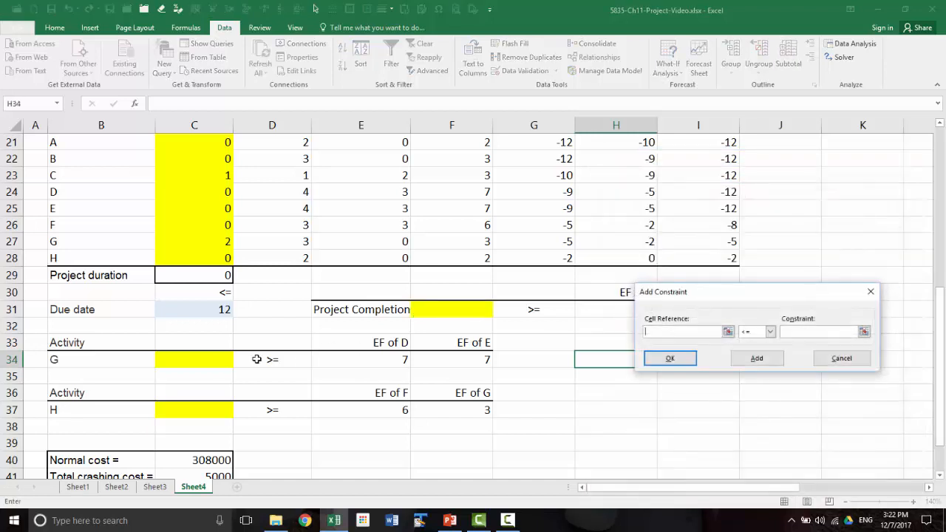
click(212, 359)
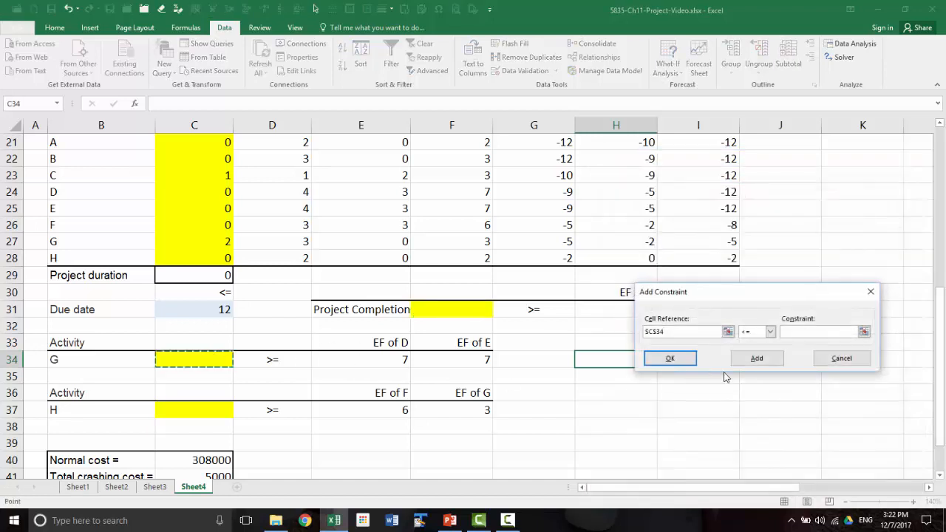
click(770, 332)
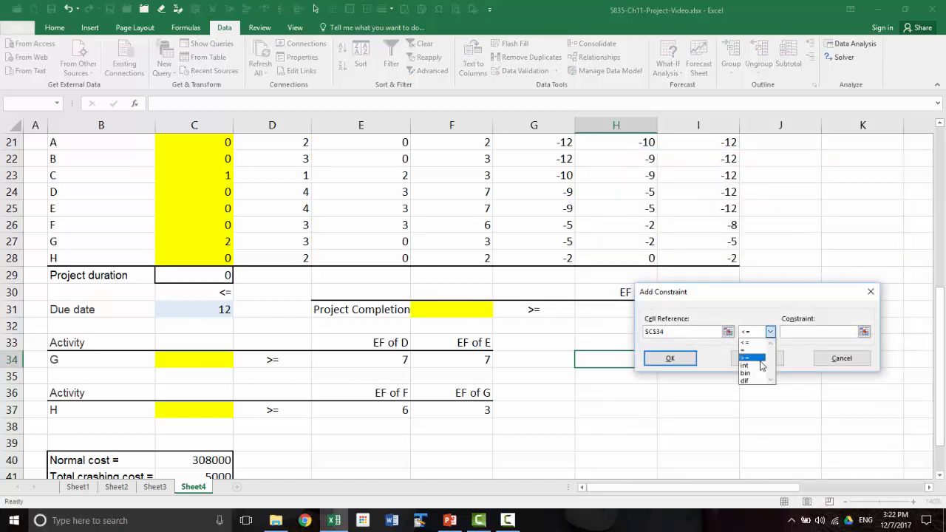
click(760, 359)
drag(387, 358, 448, 361)
click(769, 361)
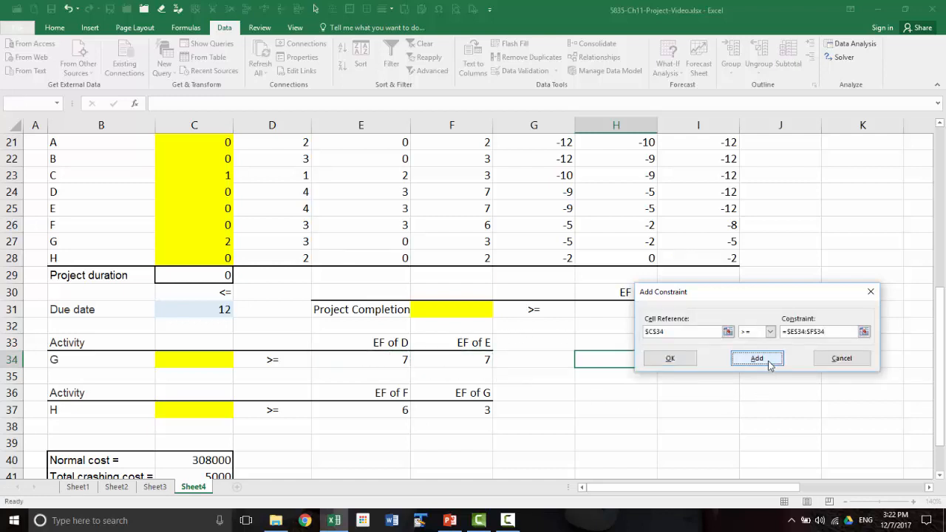
click(506, 305)
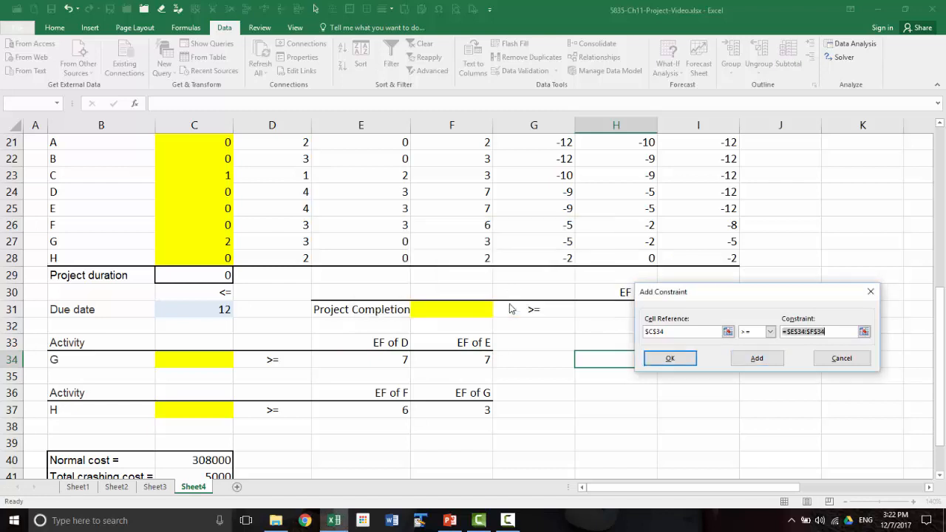
click(352, 357)
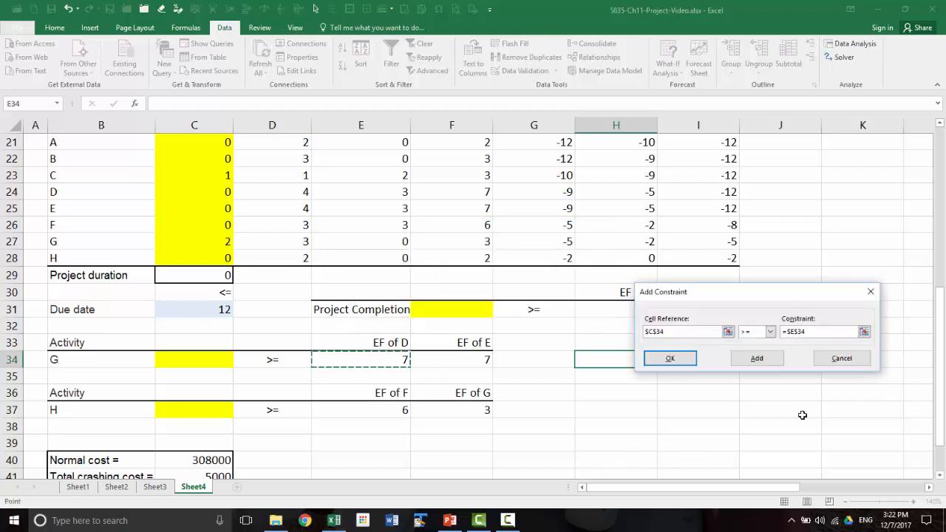
click(755, 362)
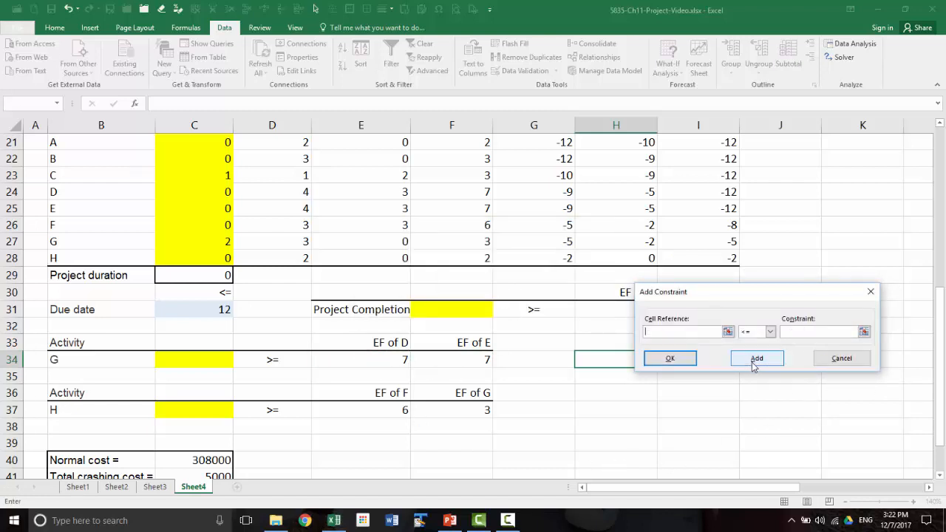
- Add the Solver constraint $C$34 >= $F$34 so activity G's changing cell covers the EF of E
click(182, 360)
click(769, 332)
click(750, 356)
click(463, 358)
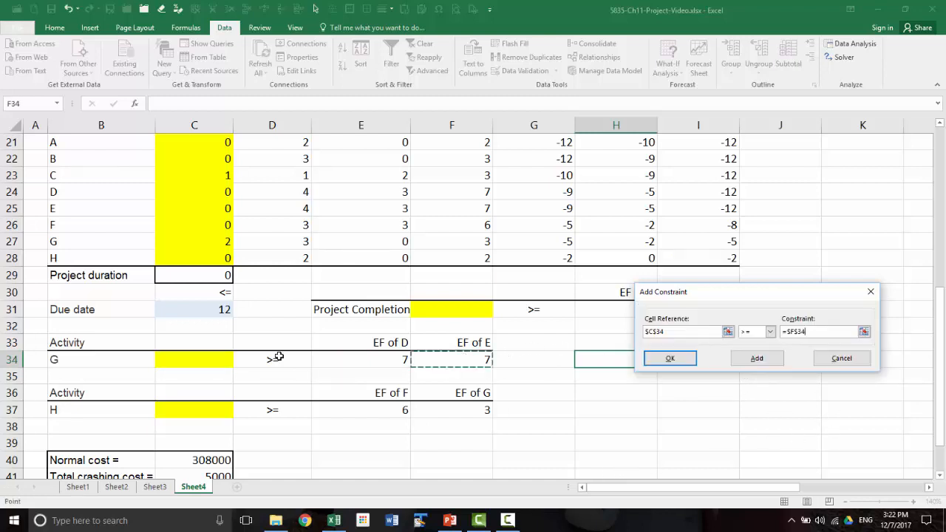
click(758, 358)
- Add the Solver constraint $C$37 >= $E$37 so activity H's changing cell covers the EF of F
click(194, 414)
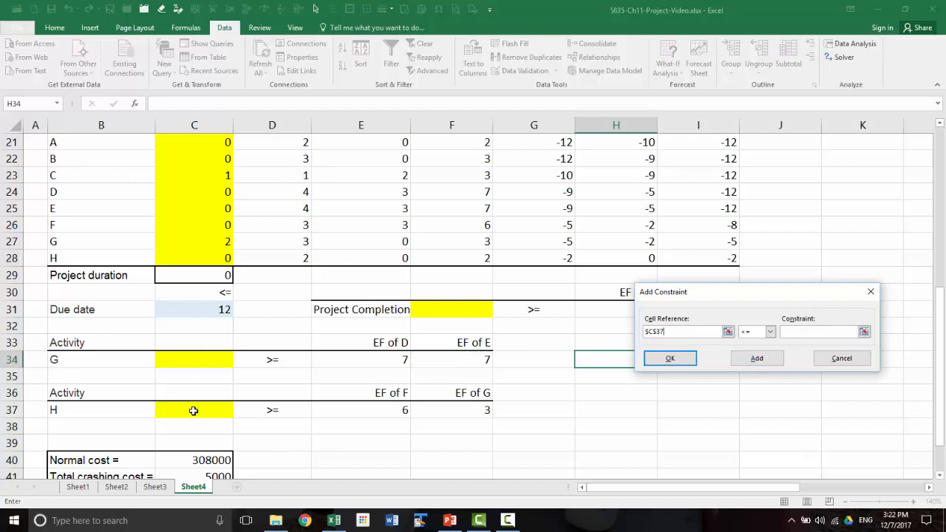
click(771, 335)
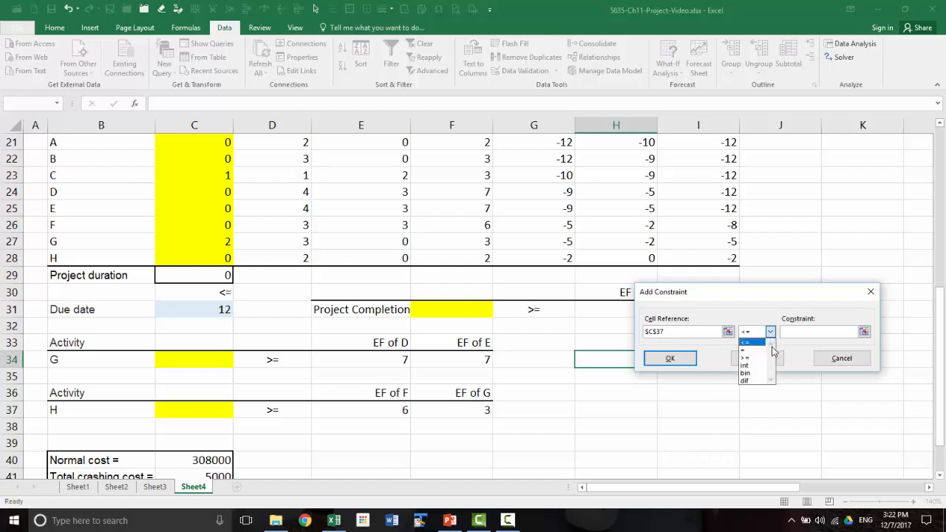
click(756, 357)
click(405, 412)
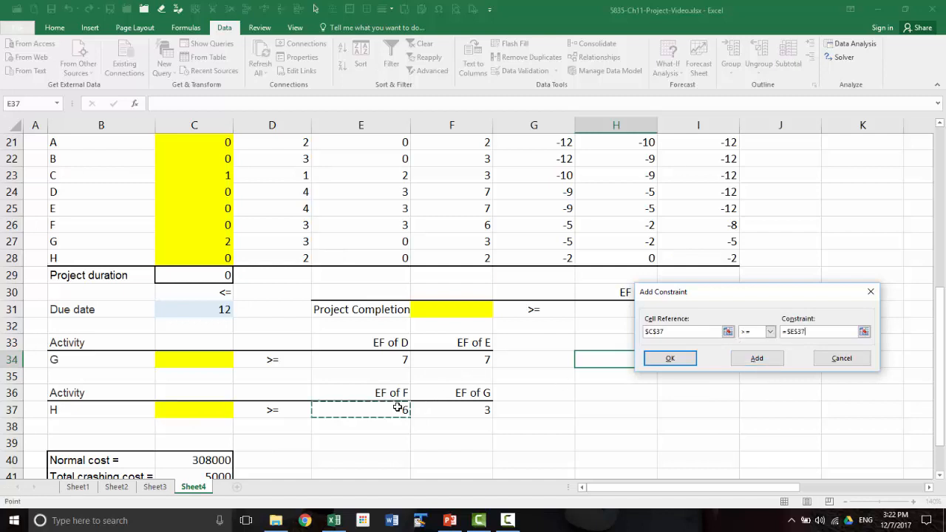
click(761, 359)
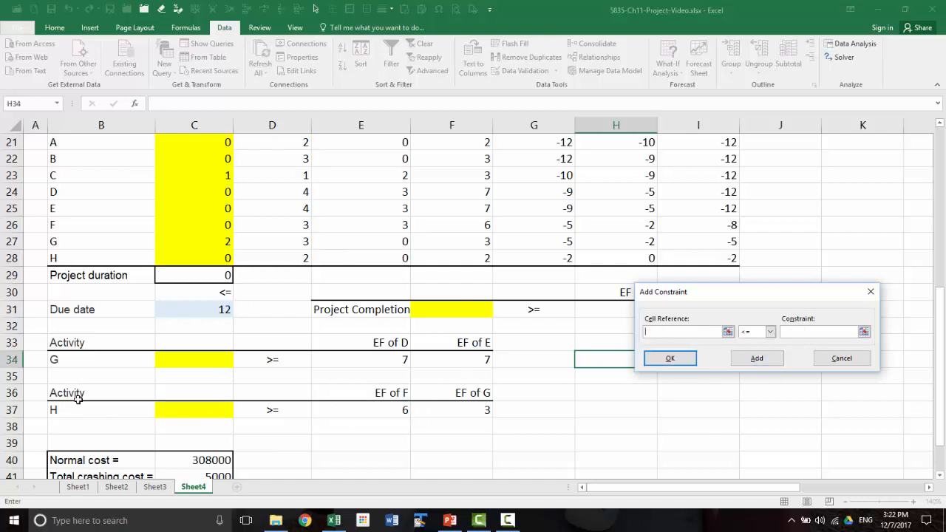
- Add the Solver constraint $C$37 >= $F$37 so activity H's changing cell covers the EF of G
click(200, 410)
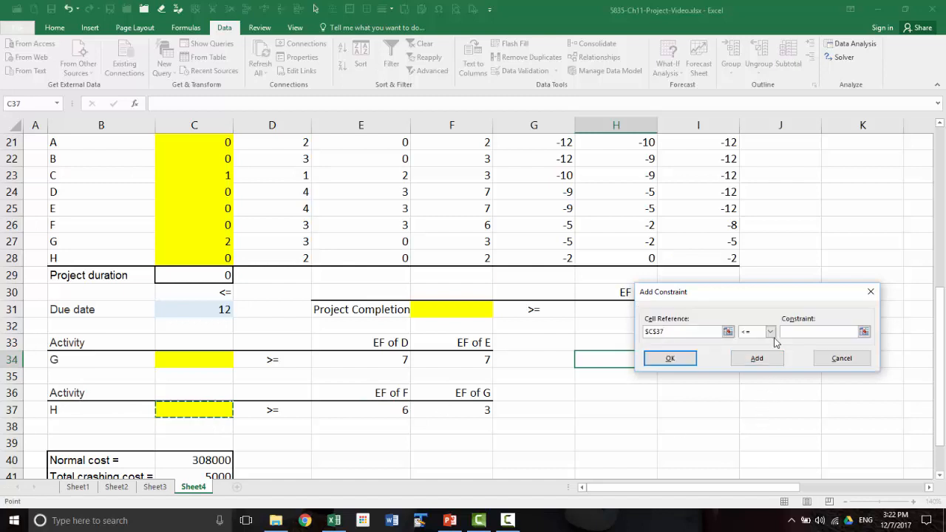
click(773, 337)
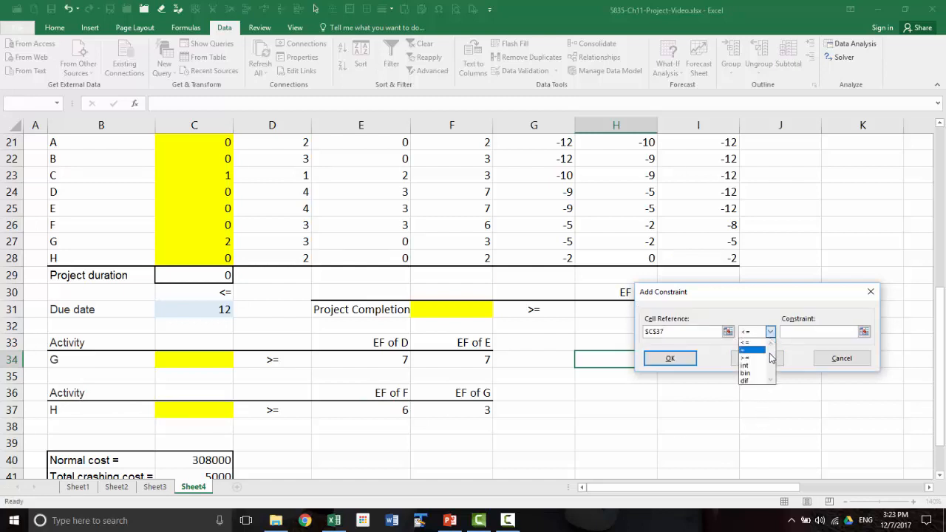
click(769, 356)
click(472, 406)
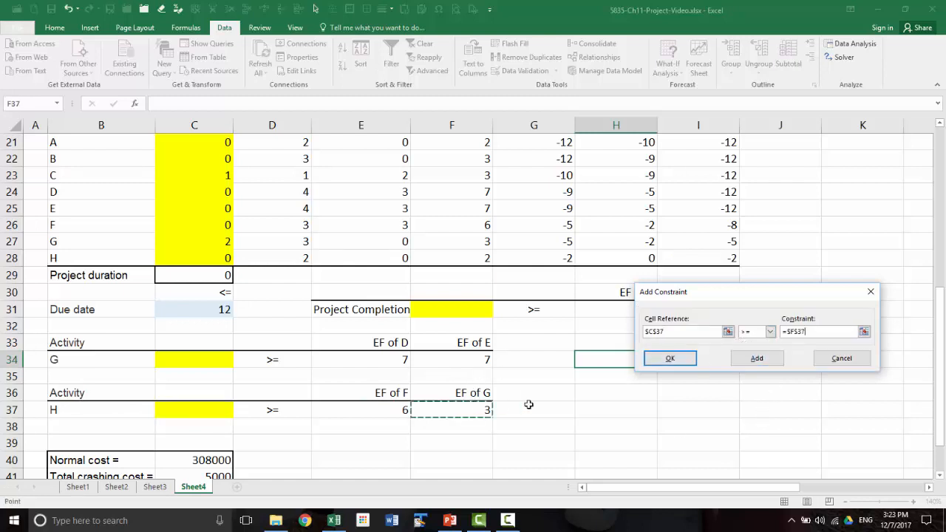
click(757, 359)
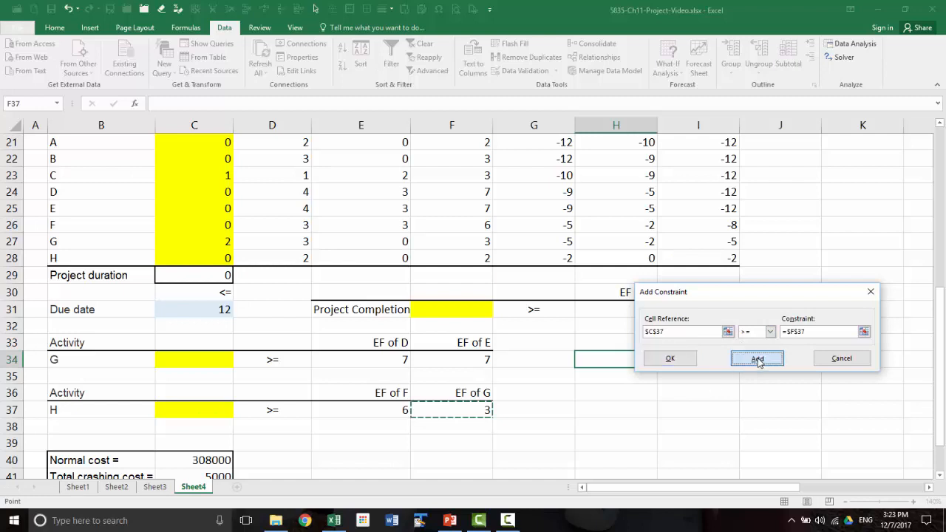
- Add the final Solver constraint $F$31 >= $H$31 for project completion, and solve the model, keeping the Solver solution
click(460, 309)
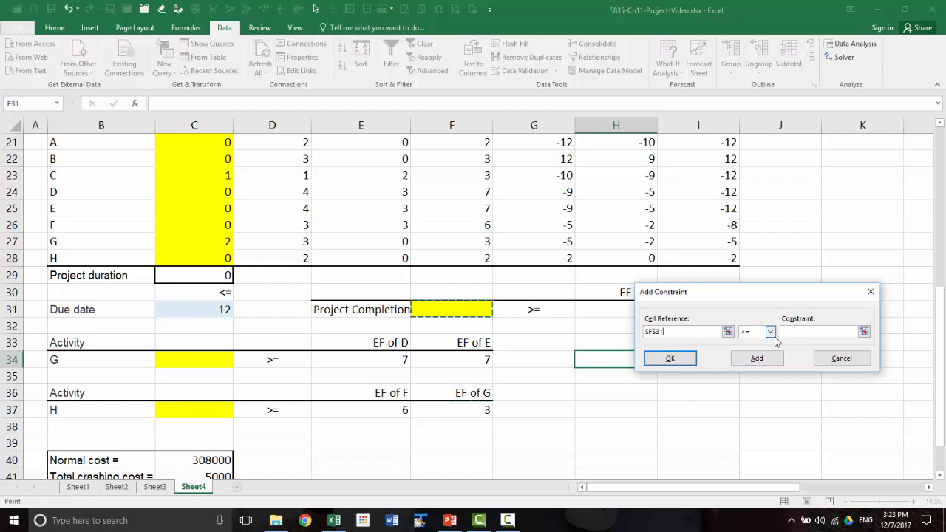
click(772, 333)
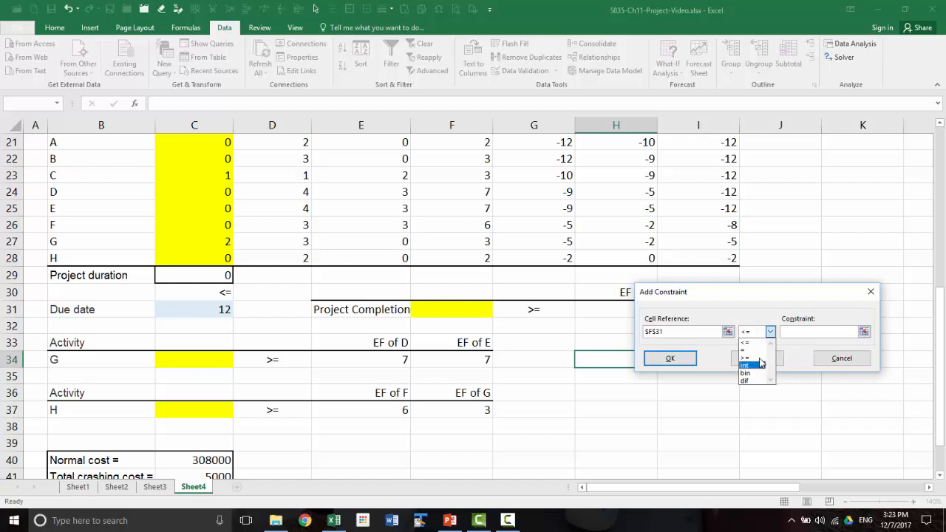
click(748, 358)
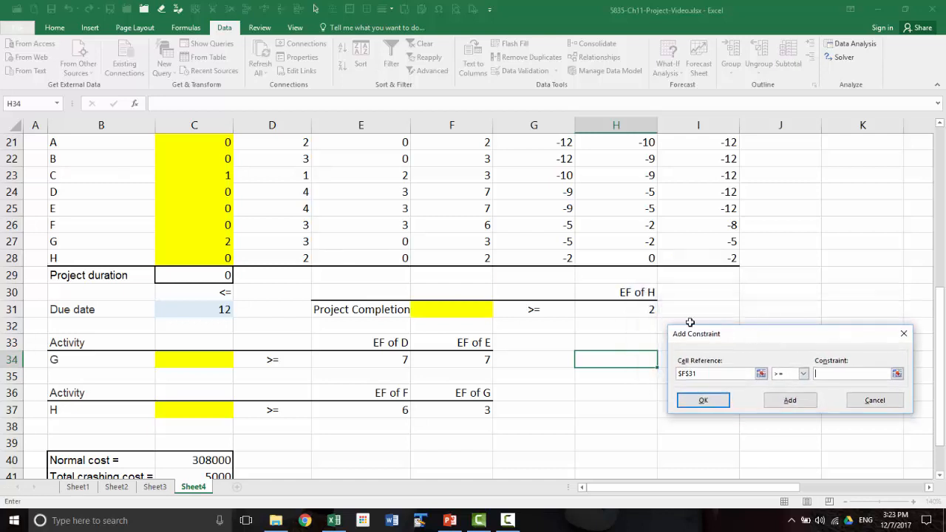
click(620, 309)
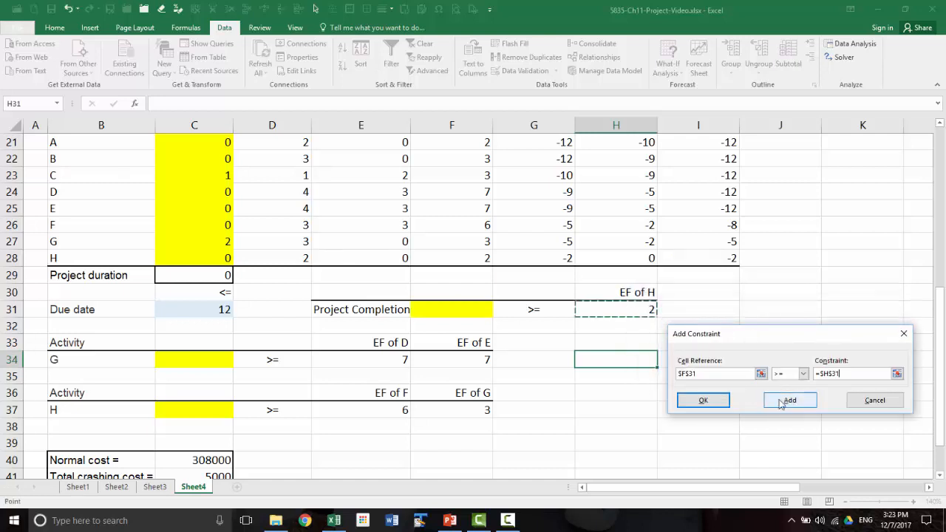
click(703, 400)
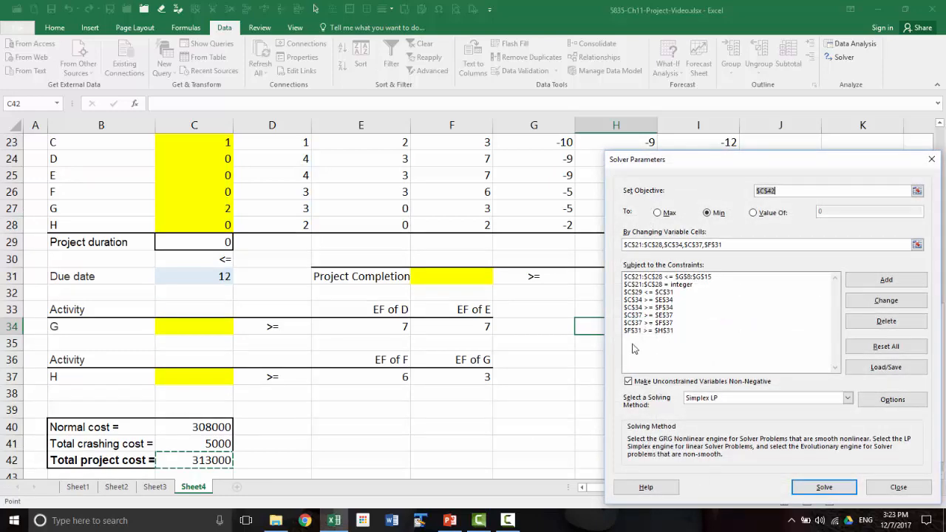
click(826, 489)
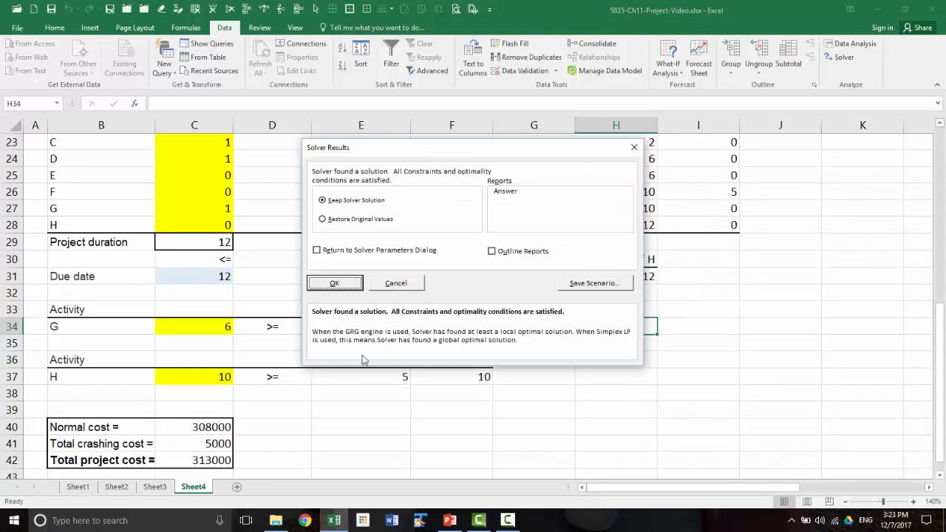
click(336, 284)
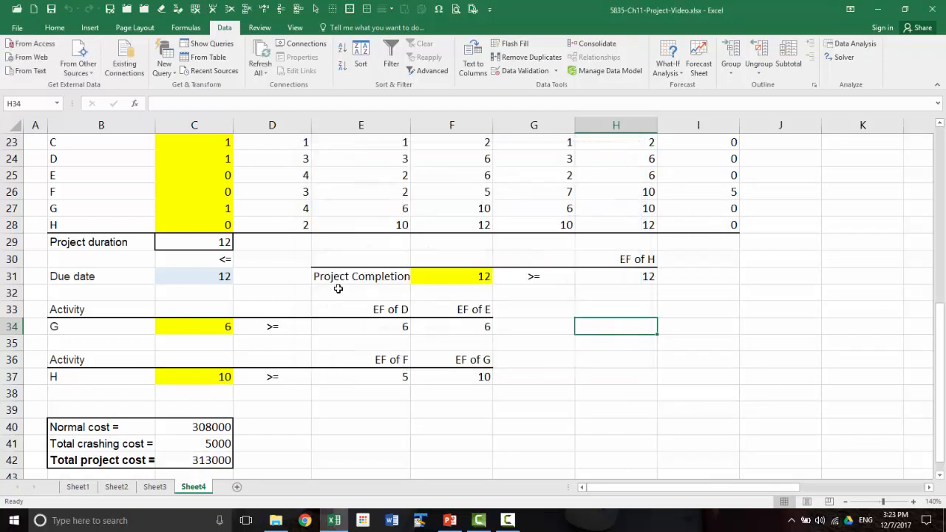